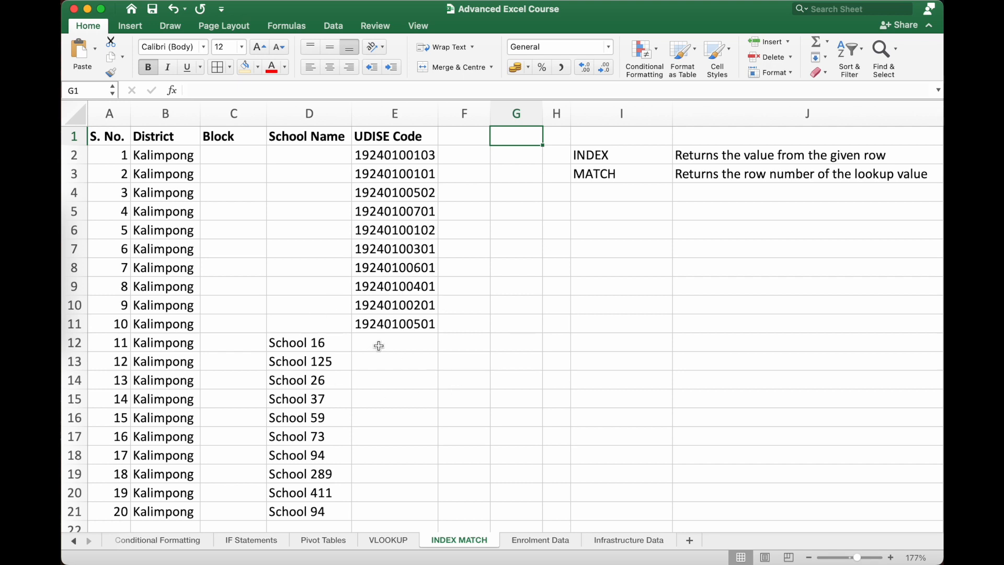
- Review the VLOOKUP sheet, then the first Enrolment Data record from UDISE Code through Total Enrolment
{"action": "left_click", "coordinate": [400, 541]}
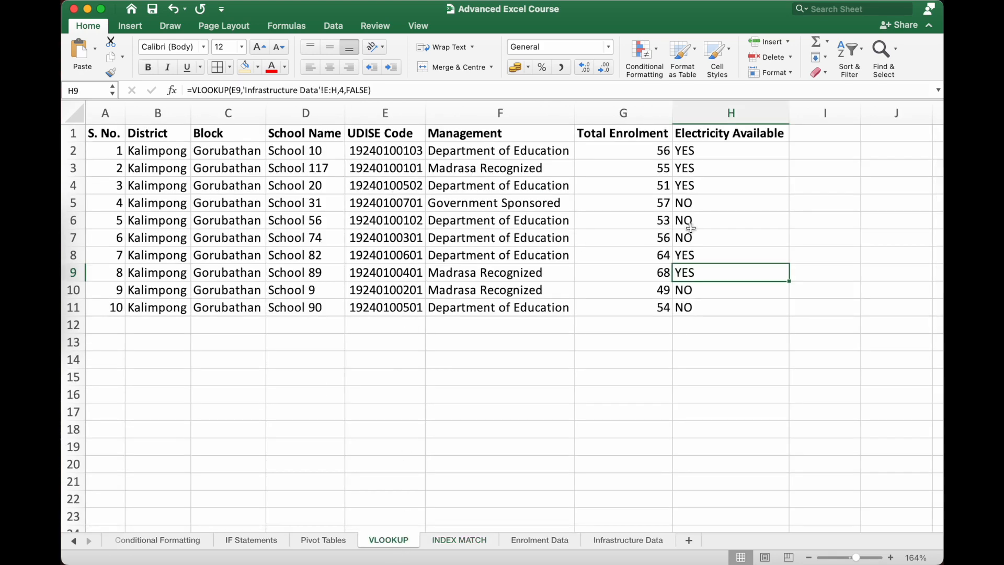
{"action": "left_click", "coordinate": [545, 539]}
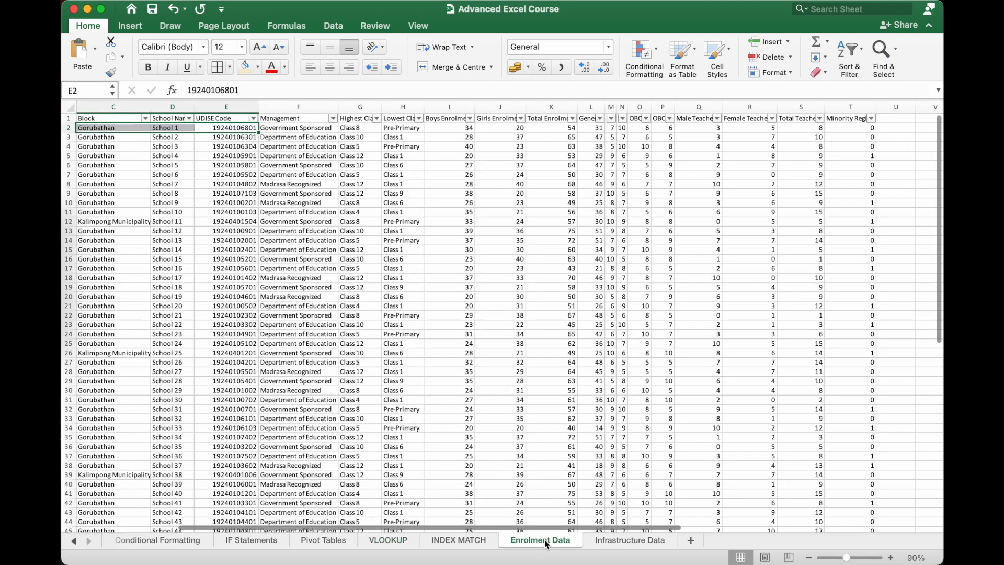
{"action": "left_click", "coordinate": [214, 126]}
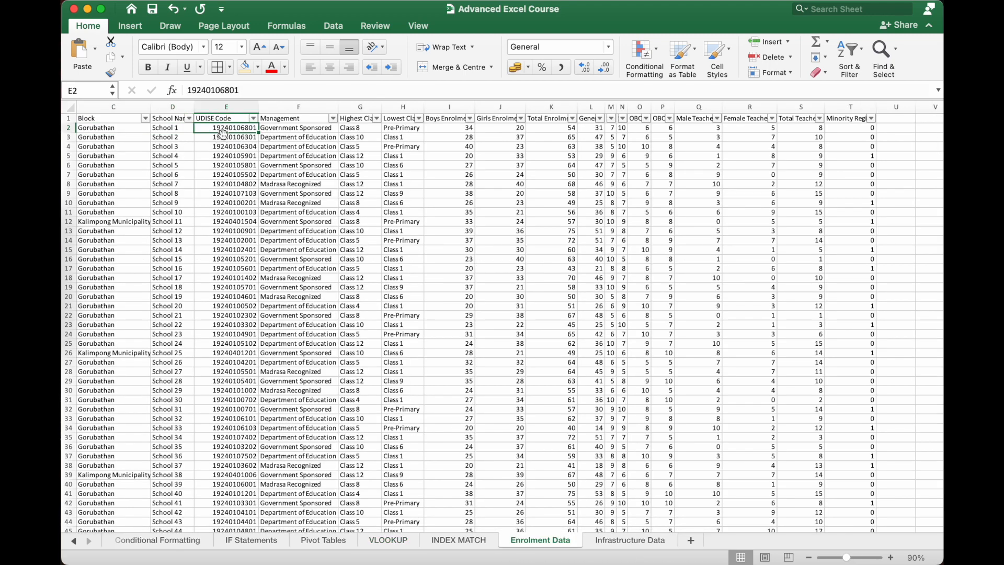
{"action": "left_click", "coordinate": [562, 129]}
{"action": "left_click_drag", "start_coordinate": [238, 129], "coordinate": [569, 130]}
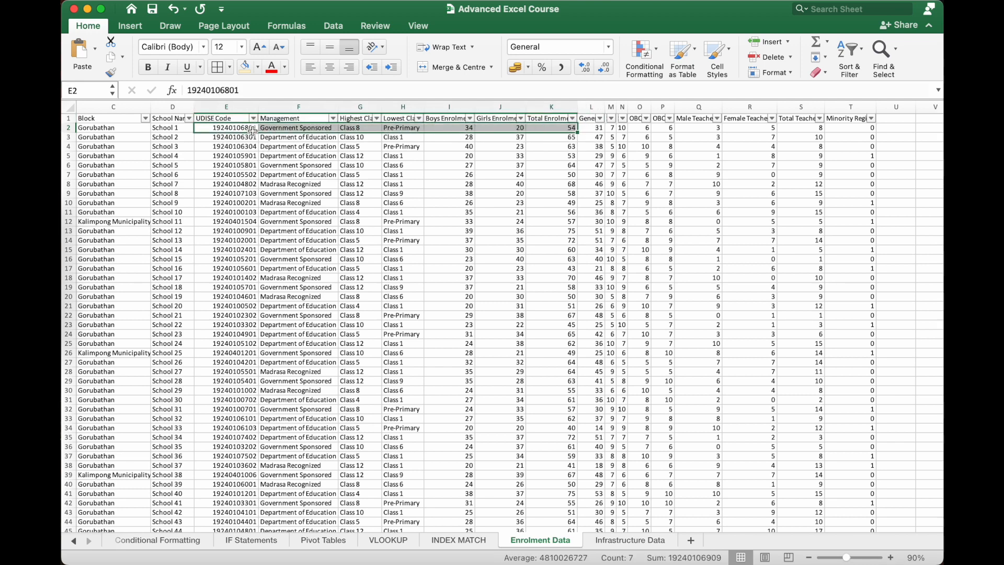
- On the INDEX MATCH sheet, examine the UDISE codes in E2:E11 and the Block and School Name cells C2:D11
{"action": "left_click", "coordinate": [460, 541]}
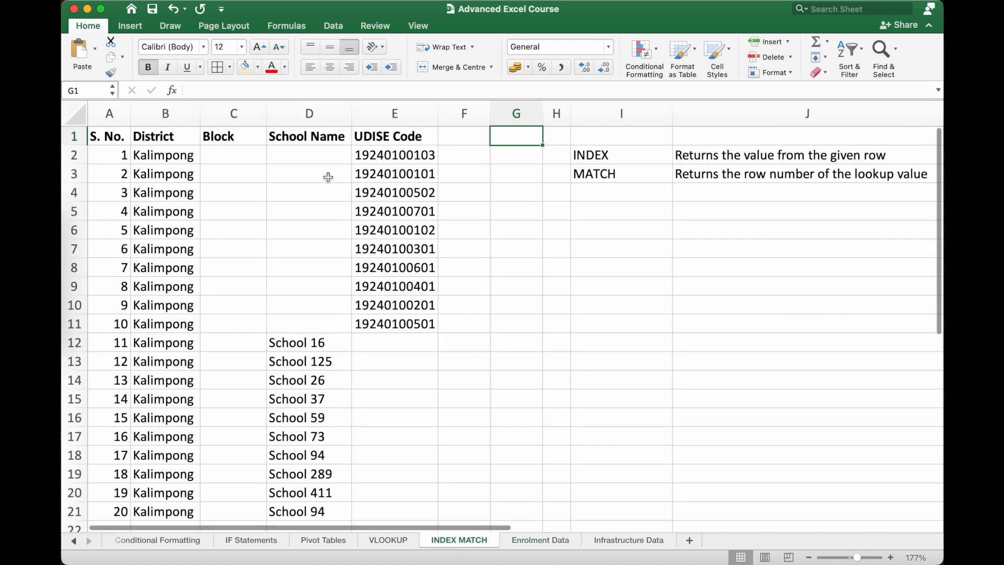
{"action": "left_click", "coordinate": [383, 153]}
{"action": "left_click_drag", "start_coordinate": [395, 156], "coordinate": [394, 323]}
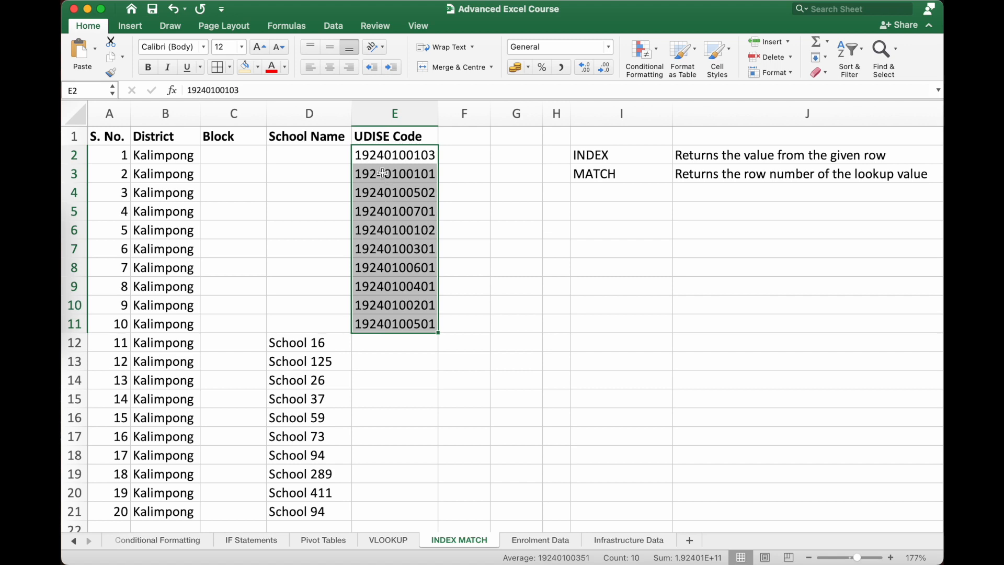
{"action": "left_click", "coordinate": [260, 168]}
{"action": "left_click", "coordinate": [246, 154]}
{"action": "left_click_drag", "start_coordinate": [246, 155], "coordinate": [318, 328]}
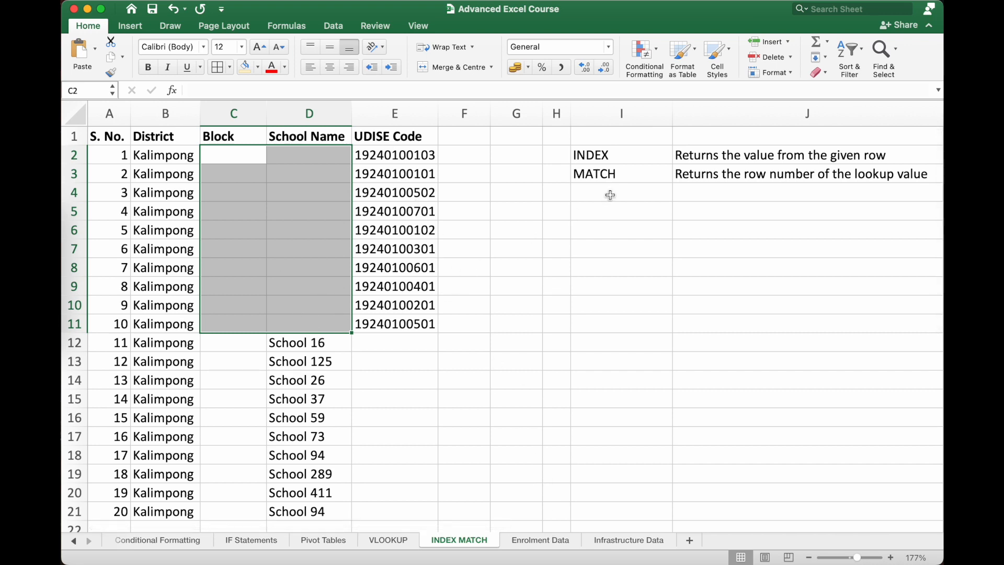
- Read the INDEX and MATCH function names in I2:I3 and the INDEX description beside them
{"action": "left_click_drag", "start_coordinate": [623, 155], "coordinate": [623, 173]}
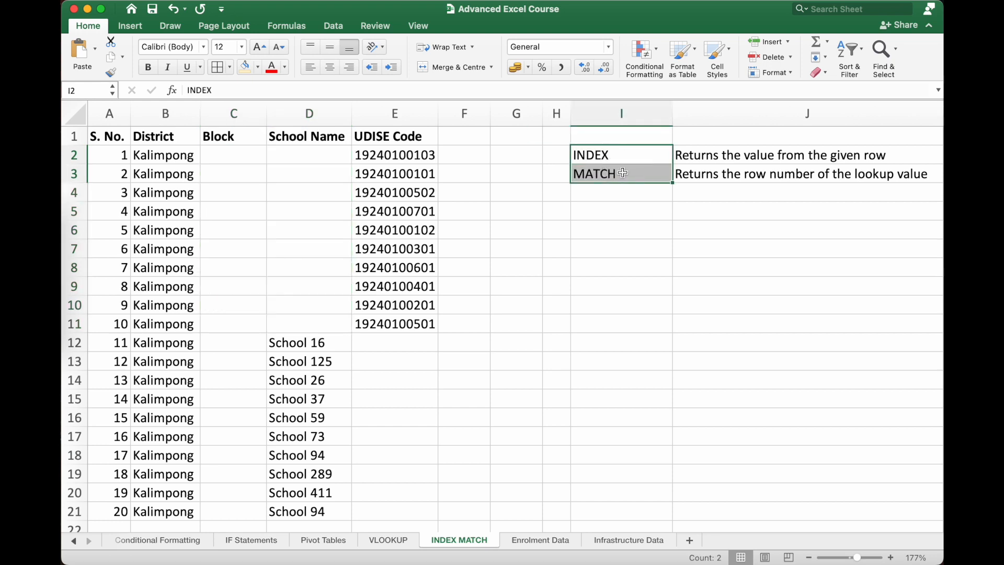
{"action": "left_click", "coordinate": [642, 154]}
{"action": "left_click", "coordinate": [630, 174]}
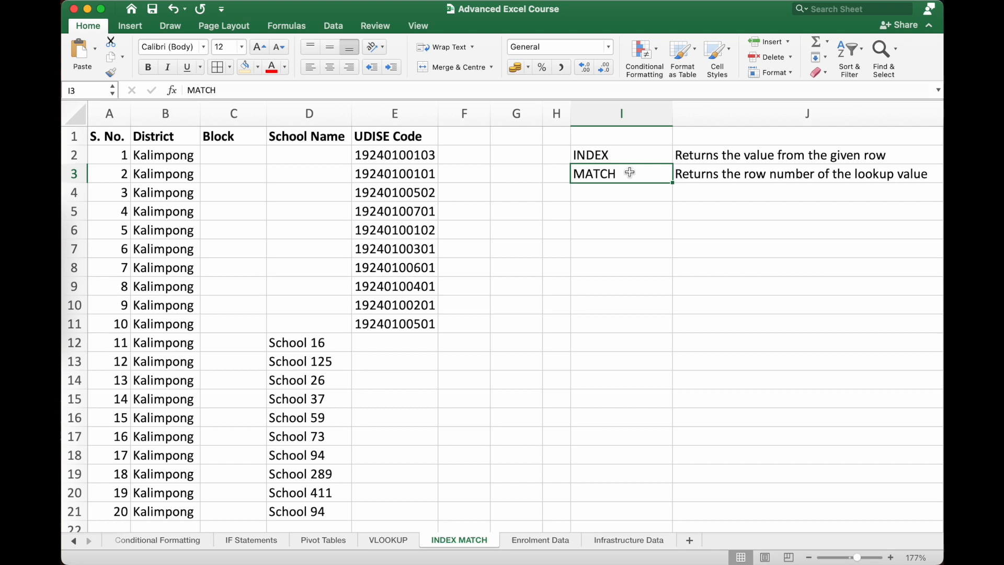
{"action": "left_click", "coordinate": [633, 158]}
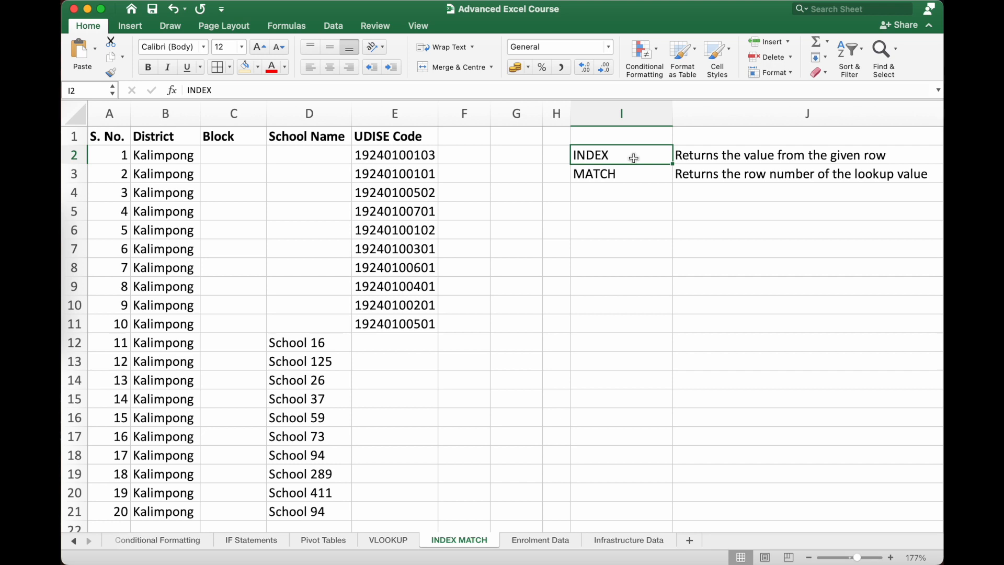
{"action": "left_click", "coordinate": [699, 155]}
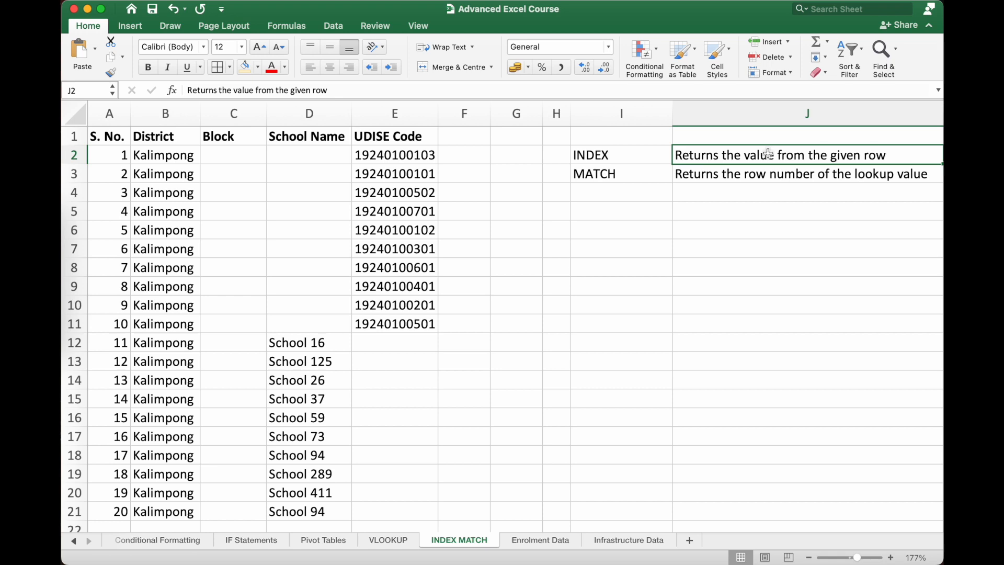
- Narrow column I, which holds the function names, and select the MATCH description in J3
{"action": "left_click", "coordinate": [647, 168]}
{"action": "left_click_drag", "start_coordinate": [671, 114], "coordinate": [640, 114]}
{"action": "left_click", "coordinate": [680, 176]}
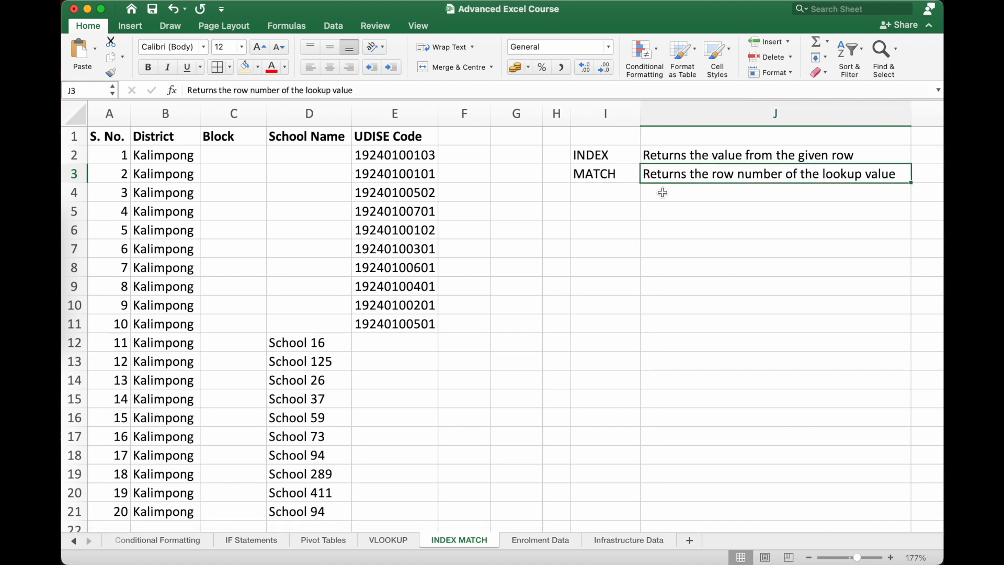
- Add the column headers MATCH in F1 and INDEX in G1
{"action": "left_click", "coordinate": [481, 138]}
{"action": "type", "text": "MATCH"}
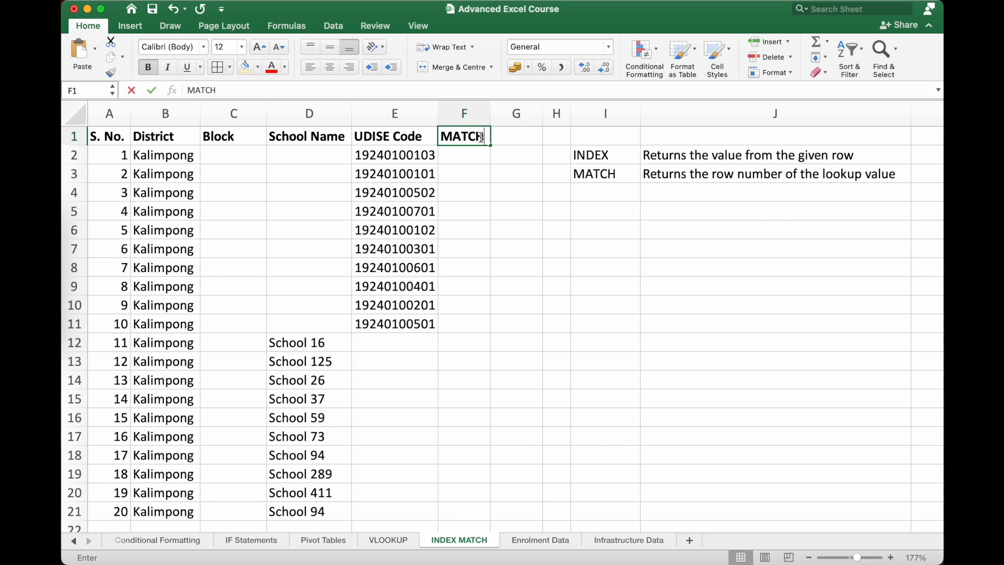
{"action": "key", "text": "Tab"}
{"action": "type", "text": "INDEX"}
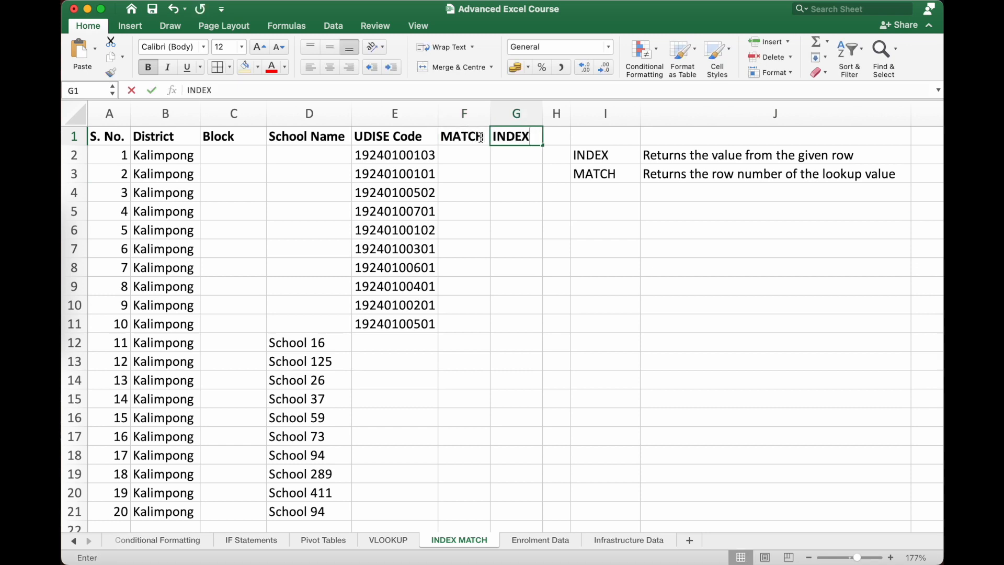
{"action": "key", "text": "Return"}
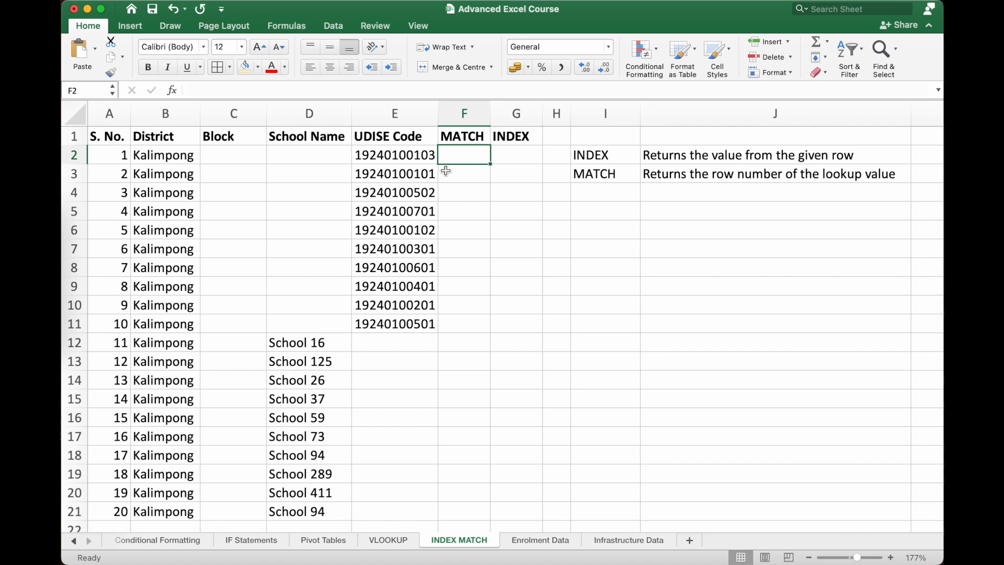
- Enter =MATCH(E2,'Enrolment Data'!E:E,0) in F2 to find the row number of the first UDISE code
{"action": "left_click_drag", "start_coordinate": [372, 156], "coordinate": [372, 324]}
{"action": "left_click_drag", "start_coordinate": [315, 153], "coordinate": [316, 322]}
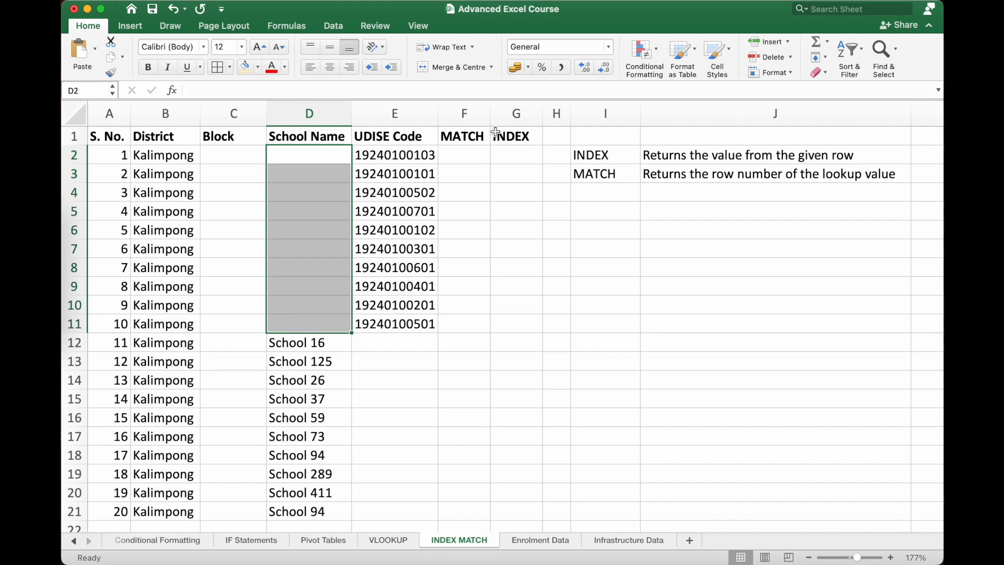
{"action": "left_click", "coordinate": [465, 157]}
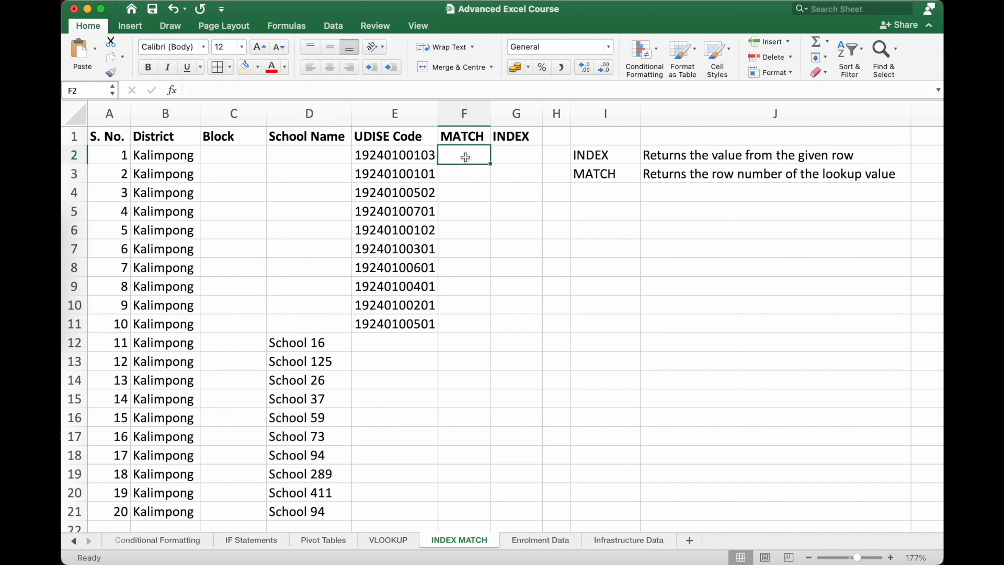
{"action": "type", "text": "=MATC"}
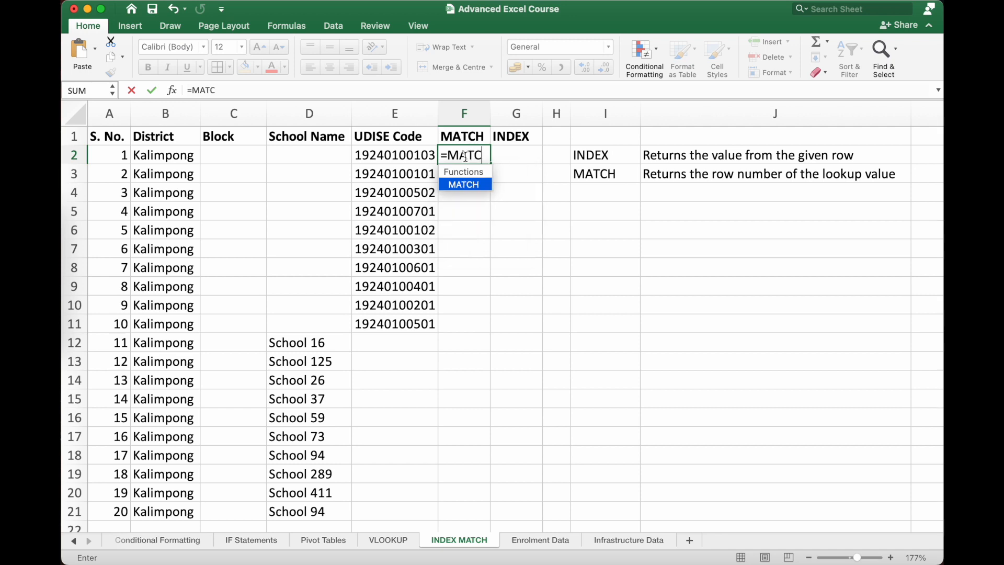
{"action": "type", "text": "H("}
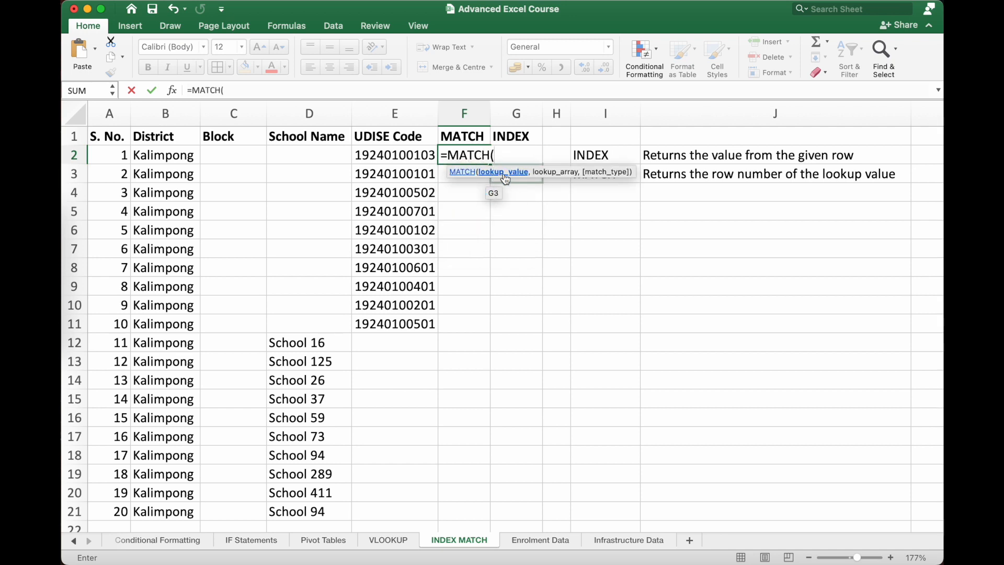
{"action": "left_click", "coordinate": [402, 157]}
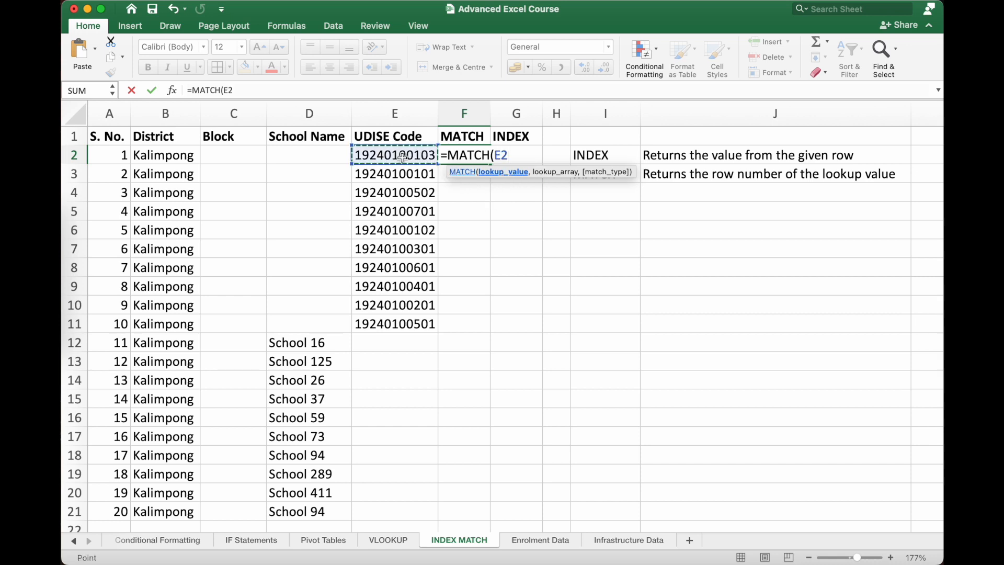
{"action": "type", "text": ","}
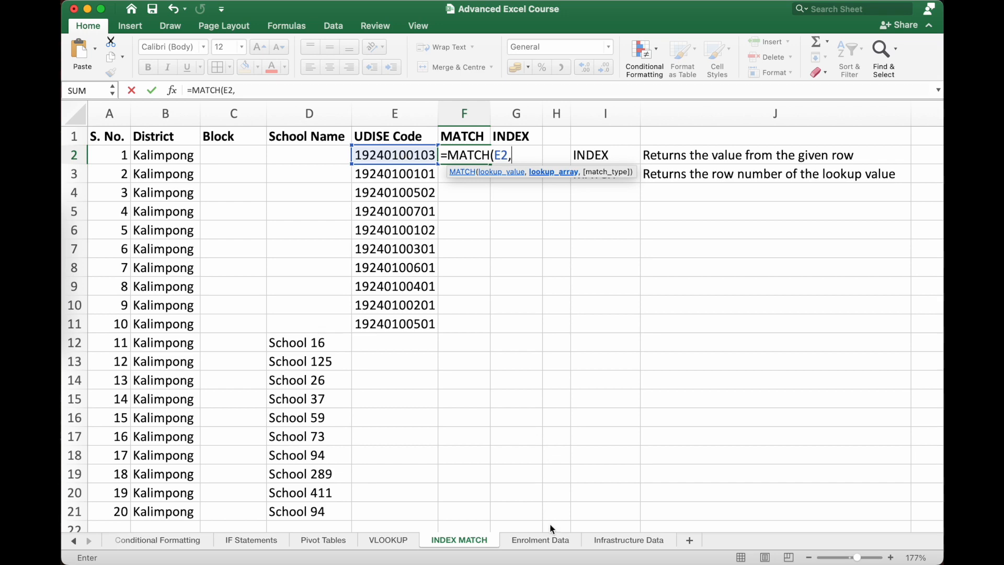
{"action": "left_click", "coordinate": [544, 540]}
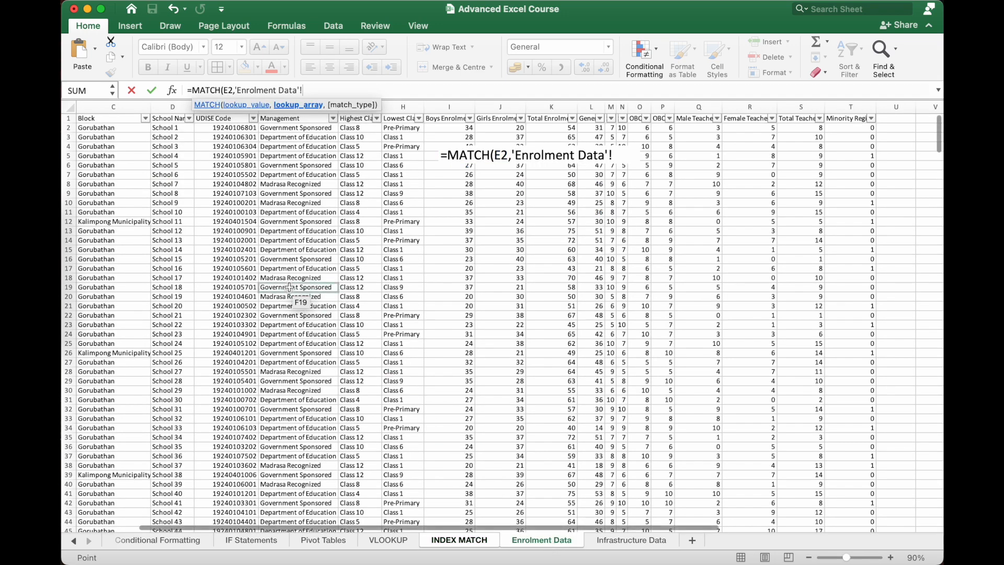
{"action": "scroll", "coordinate": [154, 194], "scroll_direction": "right", "scroll_amount": 2}
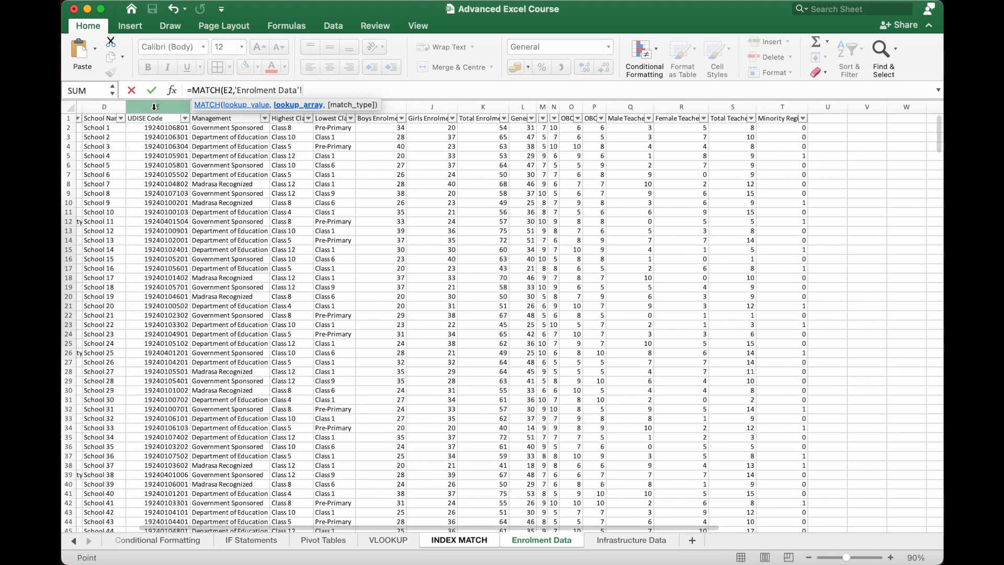
{"action": "left_click", "coordinate": [154, 107]}
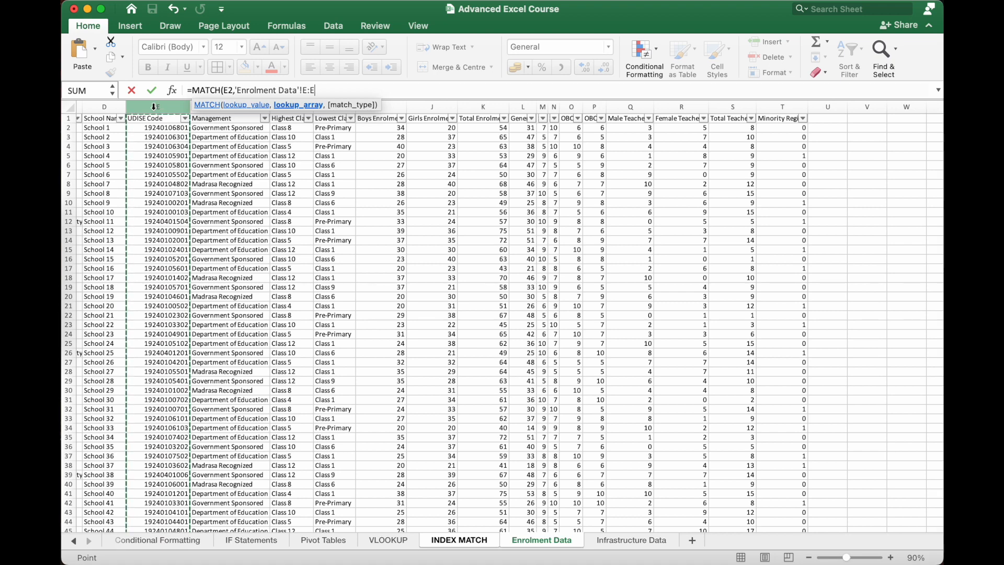
{"action": "type", "text": ",0"}
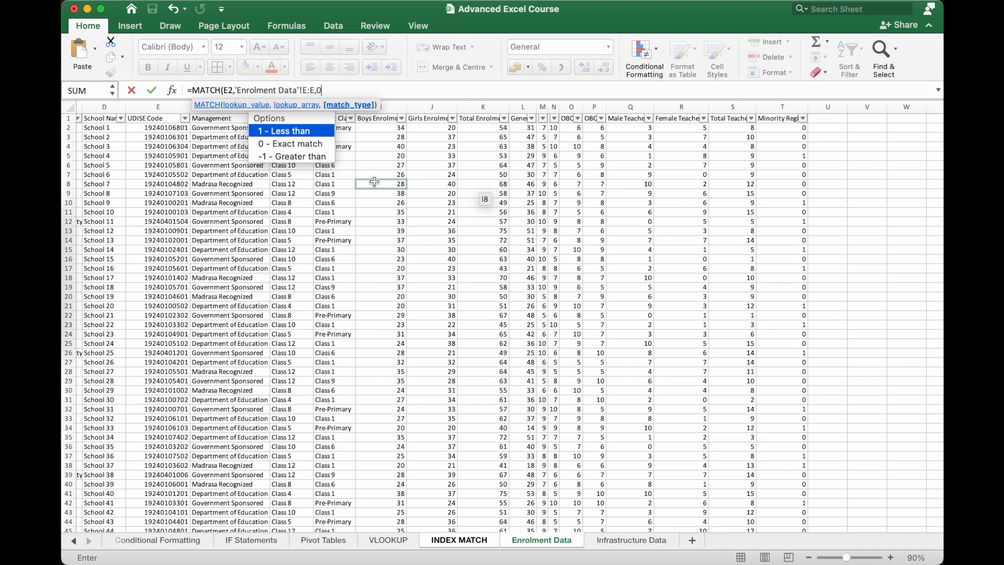
{"action": "type", "text": ")"}
{"action": "key", "text": "Return"}
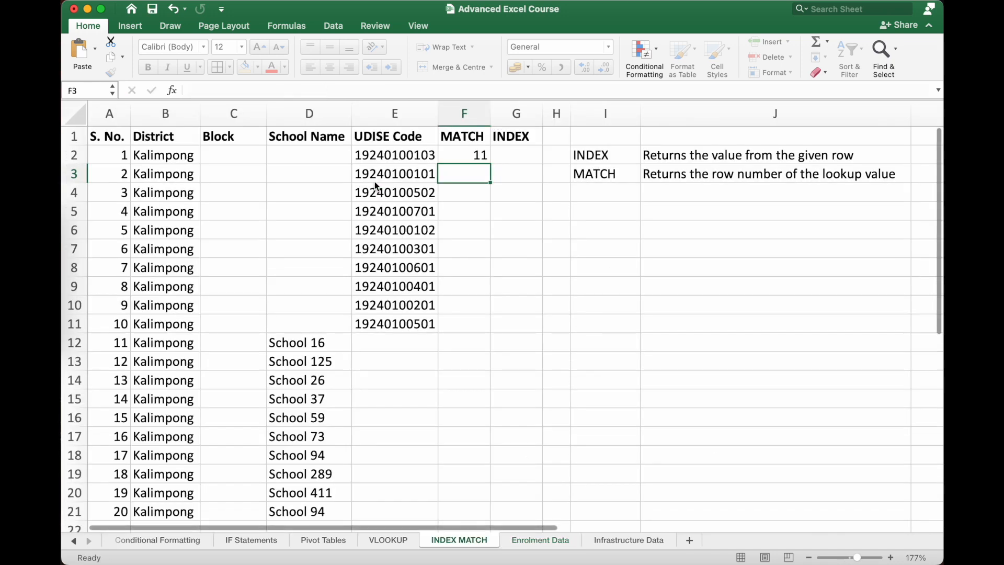
- Check the MATCH result in F2 by locating the same UDISE code in column E of the Enrolment Data sheet
{"action": "left_click", "coordinate": [457, 157]}
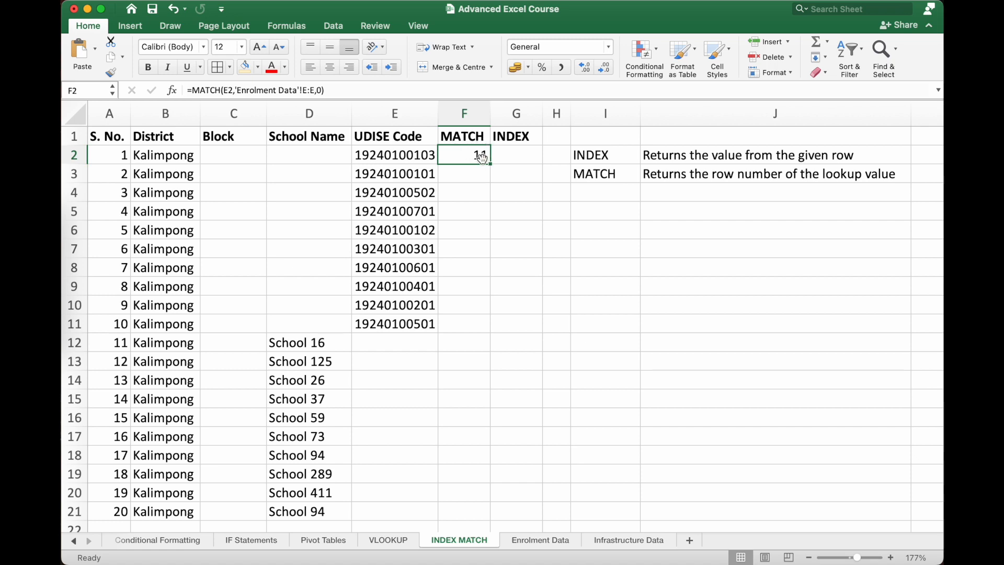
{"action": "left_click", "coordinate": [404, 155]}
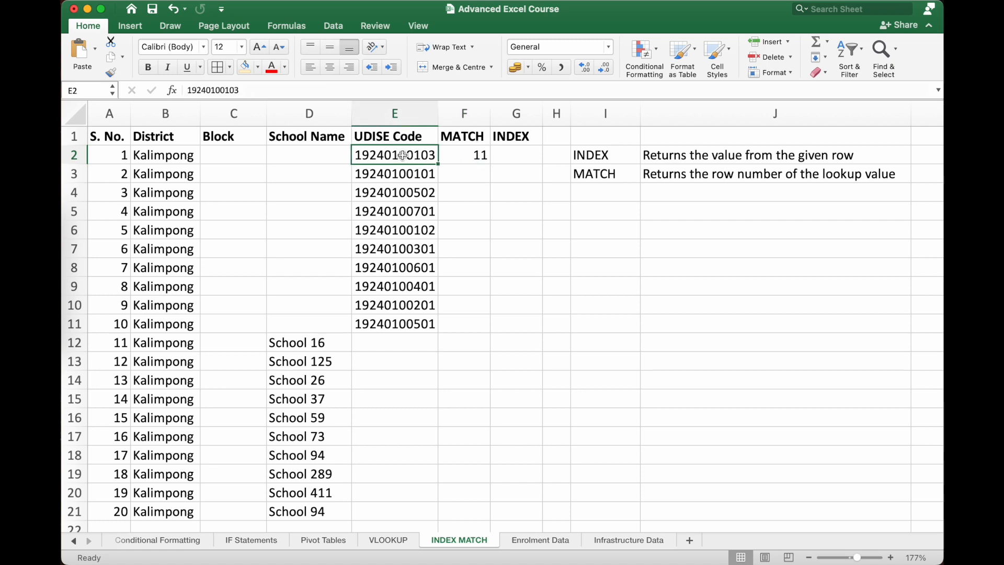
{"action": "left_click", "coordinate": [465, 160]}
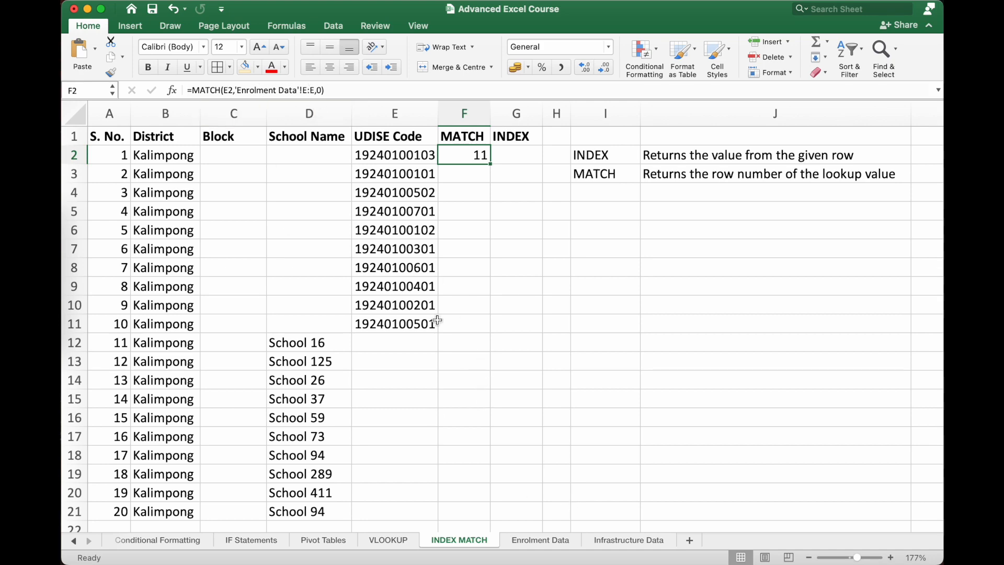
{"action": "left_click", "coordinate": [541, 540]}
{"action": "left_click", "coordinate": [199, 110]}
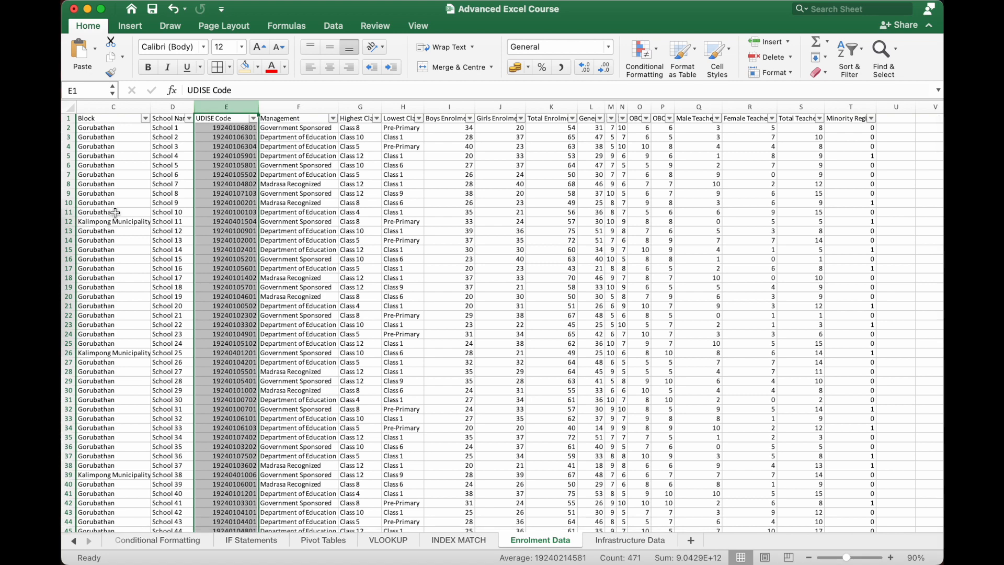
{"action": "left_click", "coordinate": [208, 214]}
{"action": "scroll", "coordinate": [208, 214], "scroll_direction": "up", "scroll_amount": 5}
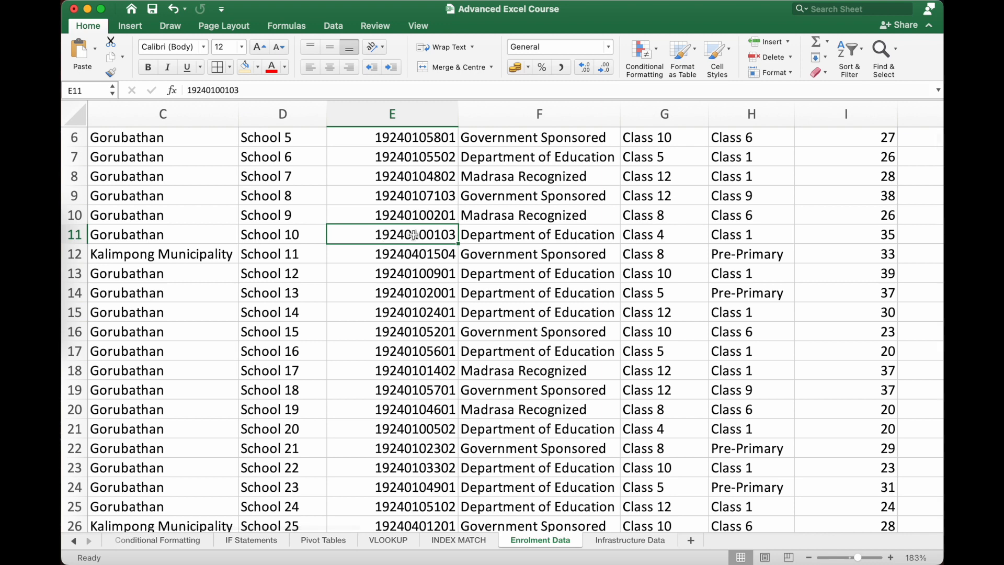
- Return to the INDEX MATCH sheet and compare the lookup code in E2 with the MATCH formula in F2
{"action": "left_click", "coordinate": [459, 539]}
{"action": "left_click", "coordinate": [370, 156]}
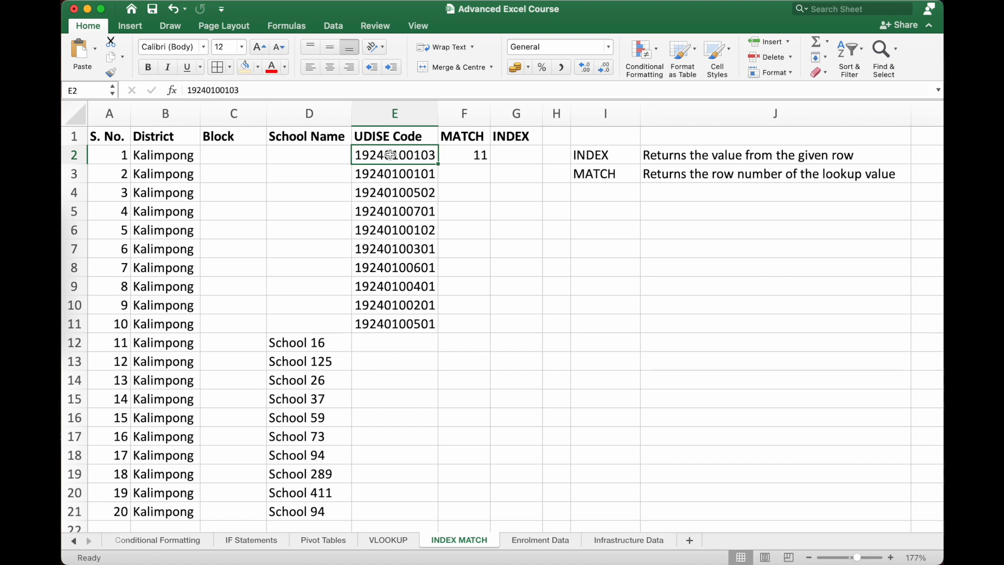
{"action": "left_click", "coordinate": [463, 150]}
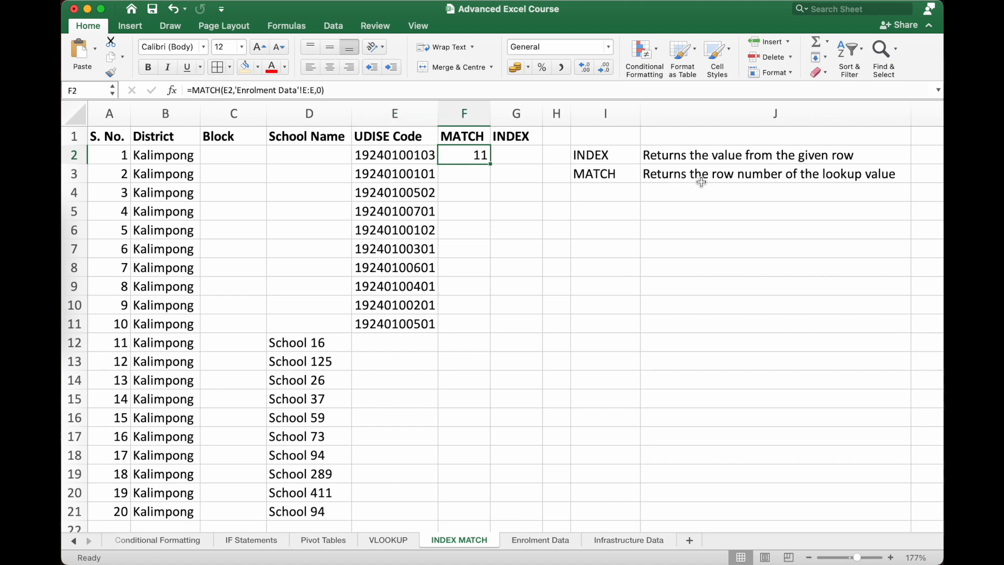
{"action": "left_click", "coordinate": [407, 155]}
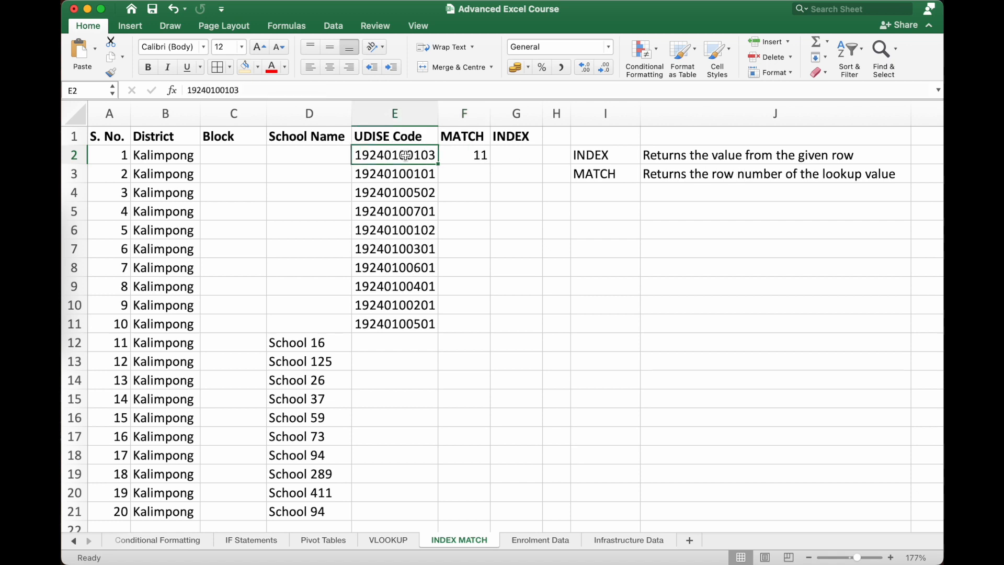
{"action": "left_click", "coordinate": [477, 155]}
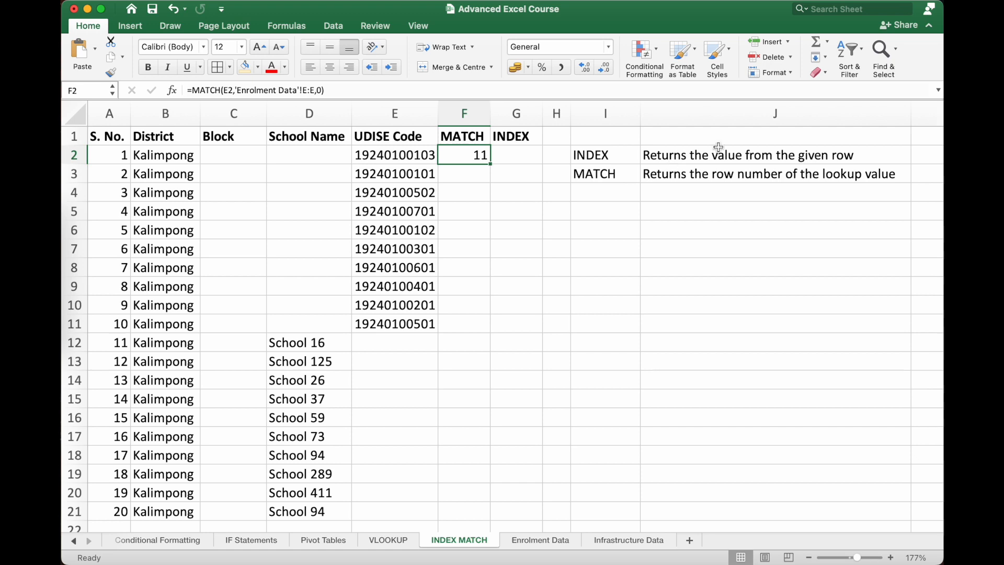
- Begin an INDEX formula in G2 with the School Name column 'Enrolment Data'!D:D as its array
{"action": "left_click", "coordinate": [517, 156]}
{"action": "type", "text": "=INDEX"}
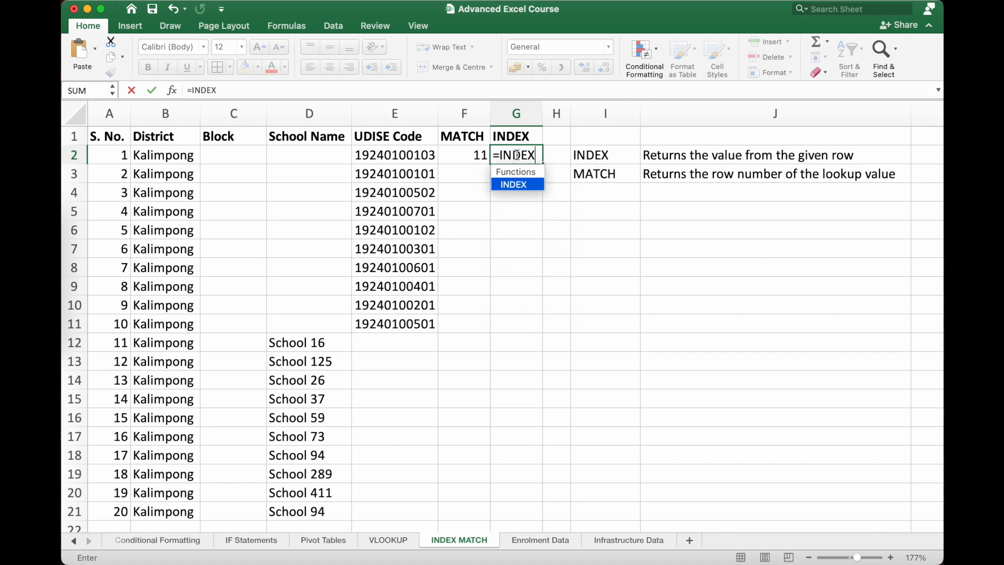
{"action": "type", "text": "("}
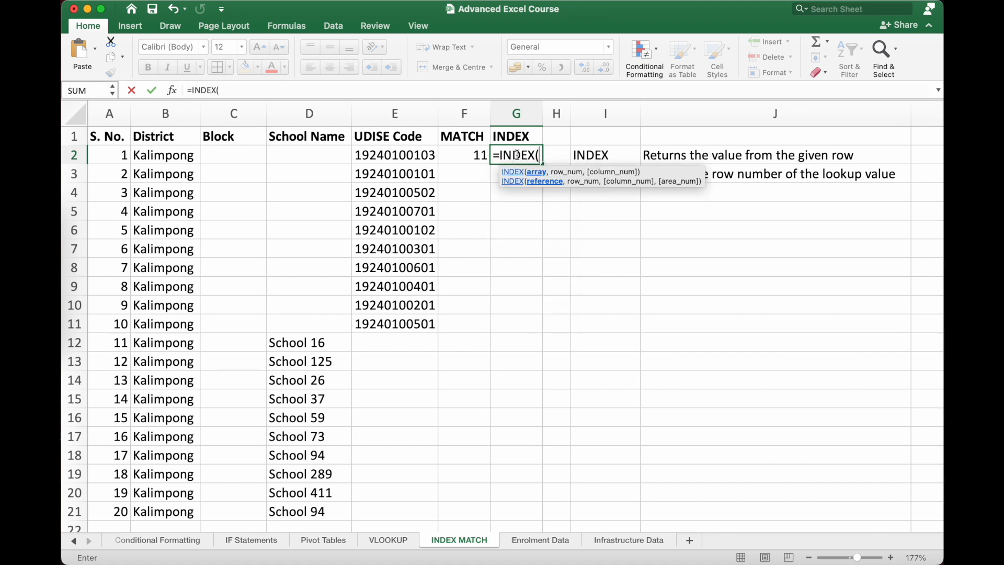
{"action": "left_click", "coordinate": [534, 538]}
{"action": "scroll", "coordinate": [273, 252], "scroll_direction": "up", "scroll_amount": 3}
{"action": "scroll", "coordinate": [273, 252], "scroll_direction": "left", "scroll_amount": 3}
{"action": "scroll", "coordinate": [273, 251], "scroll_direction": "right", "scroll_amount": 10}
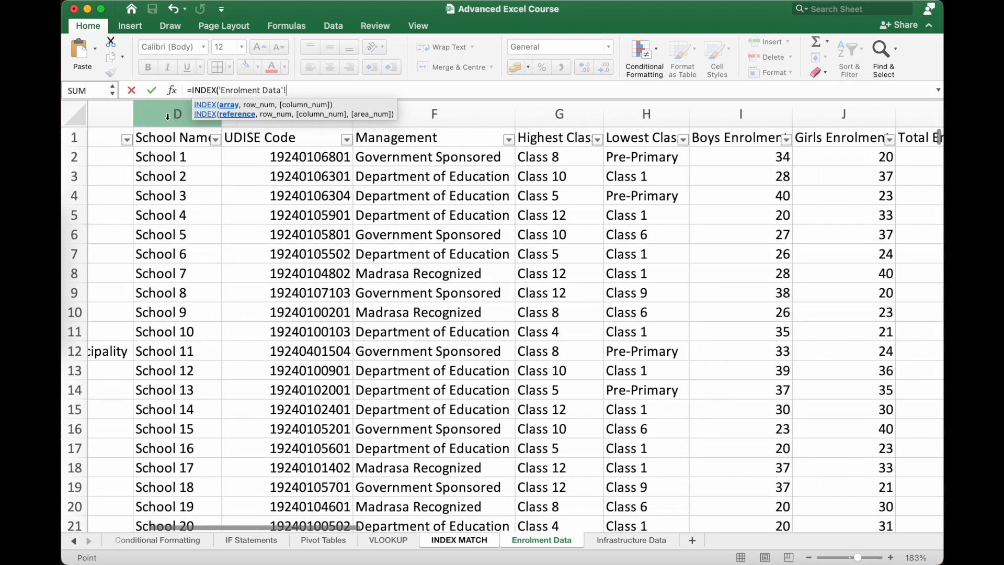
{"action": "left_click", "coordinate": [167, 114]}
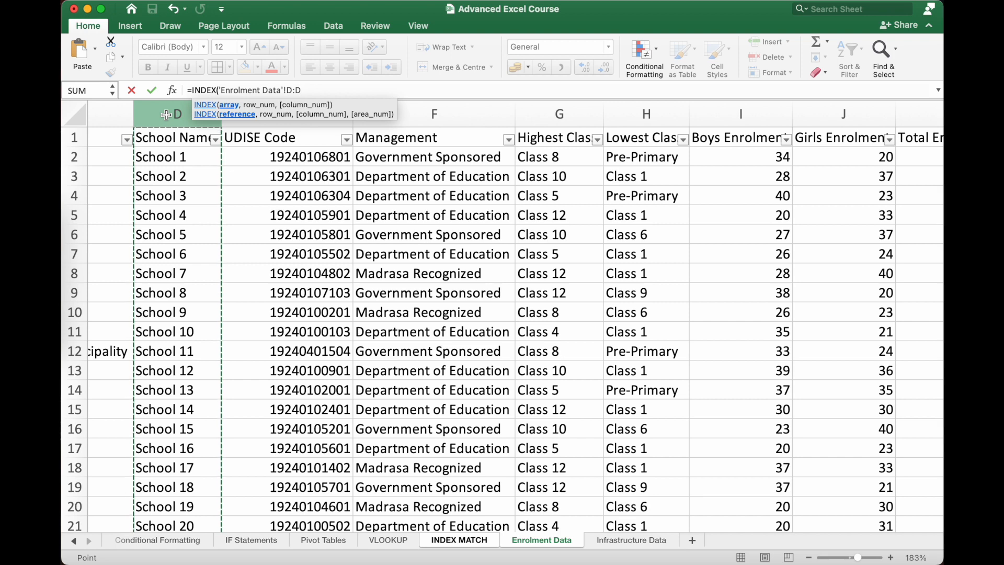
{"action": "type", "text": ","}
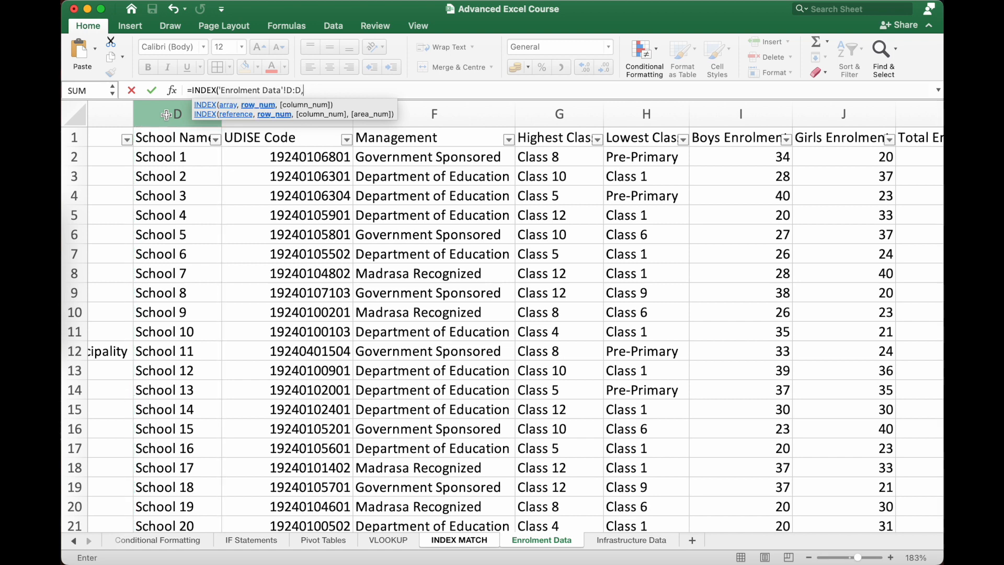
- Complete the G2 INDEX formula with 'INDEX MATCH'!F2 as the row number, and widen column G to fit the result
{"action": "left_click", "coordinate": [468, 542]}
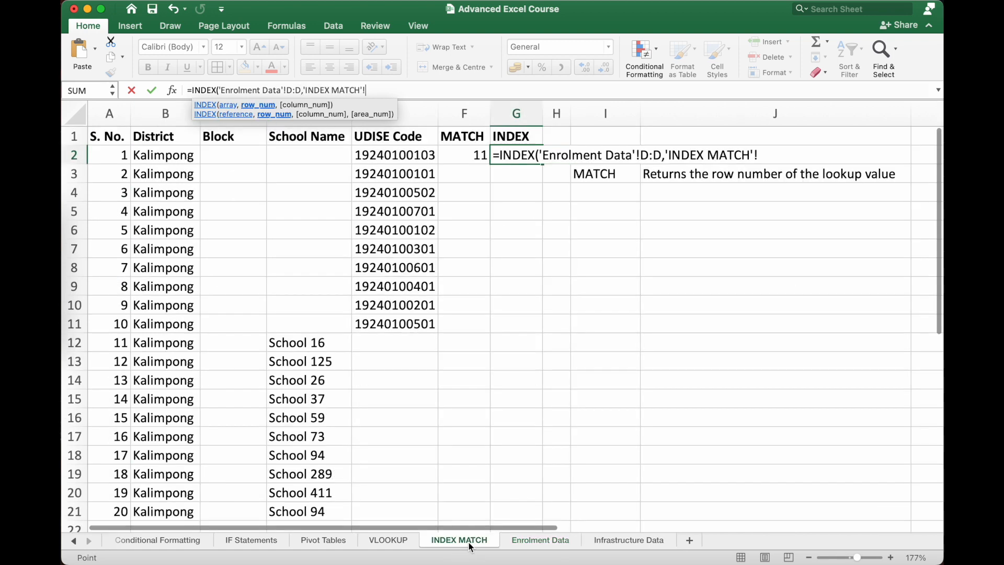
{"action": "left_click", "coordinate": [468, 161]}
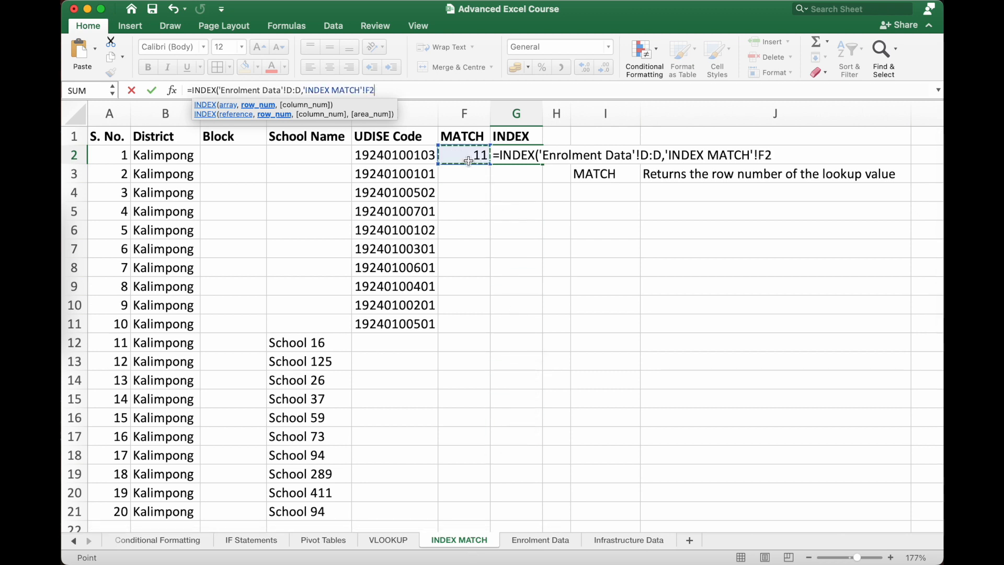
{"action": "key", "text": "Return"}
{"action": "left_click_drag", "start_coordinate": [542, 117], "coordinate": [554, 114]}
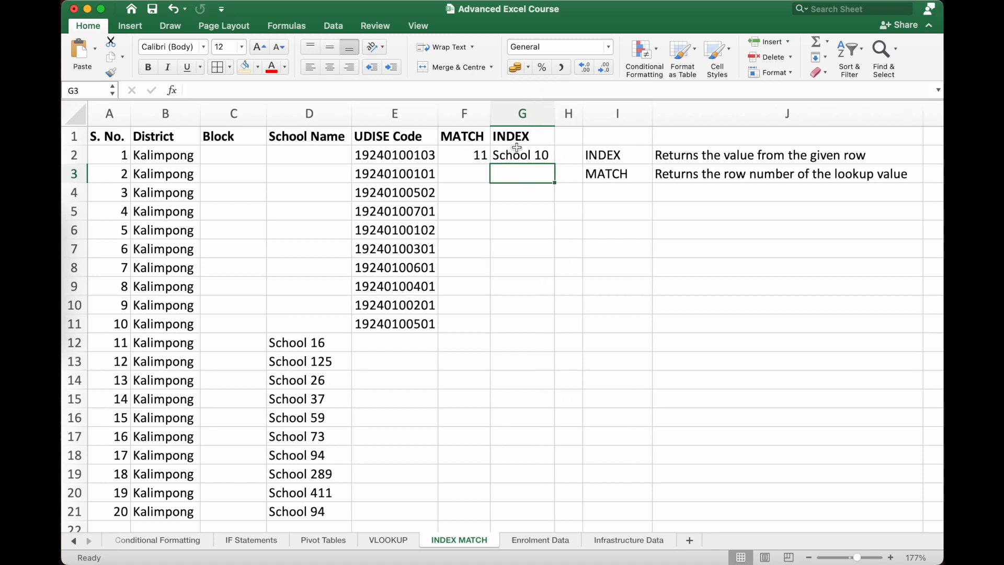
- Check the F2 and G2 results against the UDISE code and school name in row 11 of the Enrolment Data sheet
{"action": "left_click", "coordinate": [462, 152]}
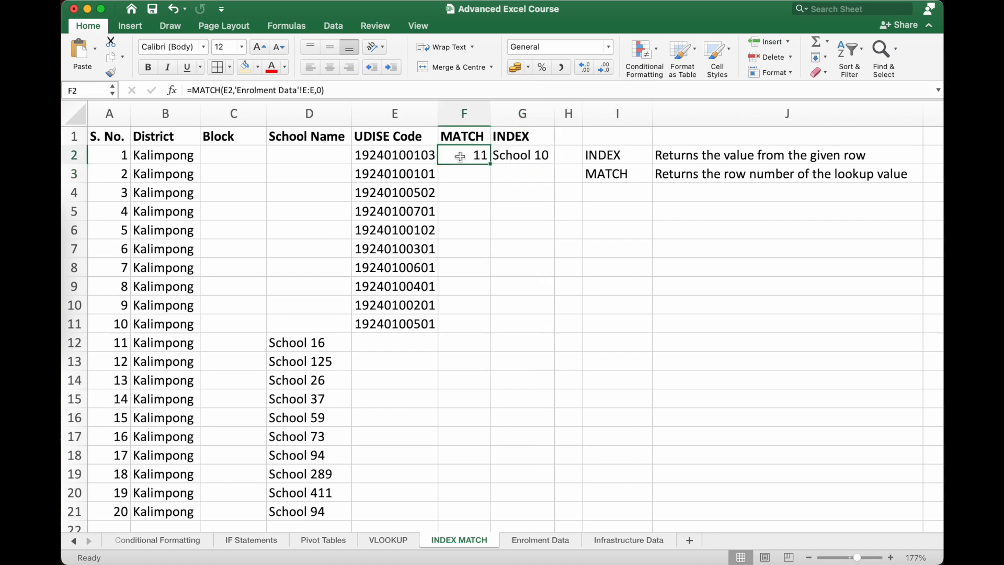
{"action": "left_click", "coordinate": [538, 159]}
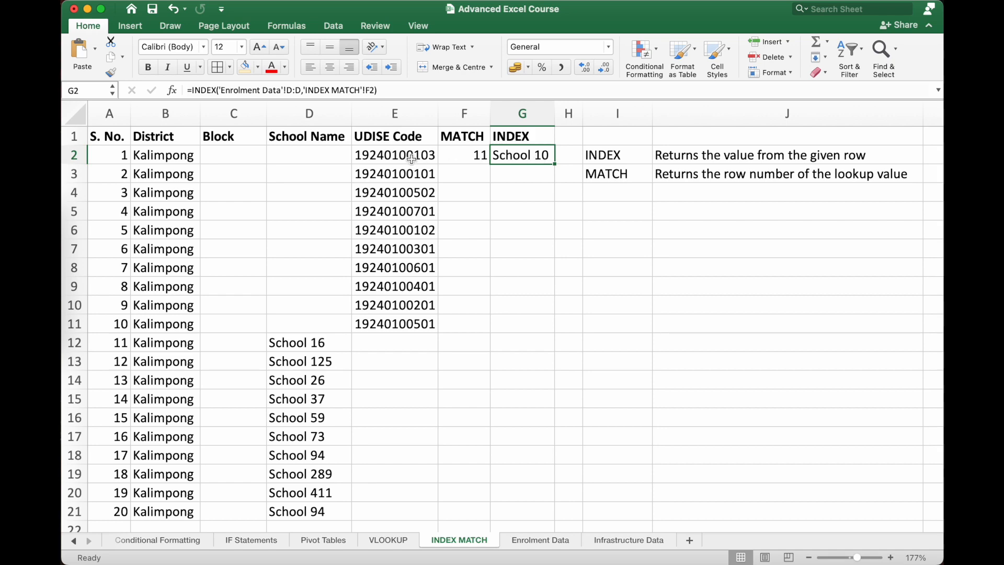
{"action": "left_click", "coordinate": [541, 540]}
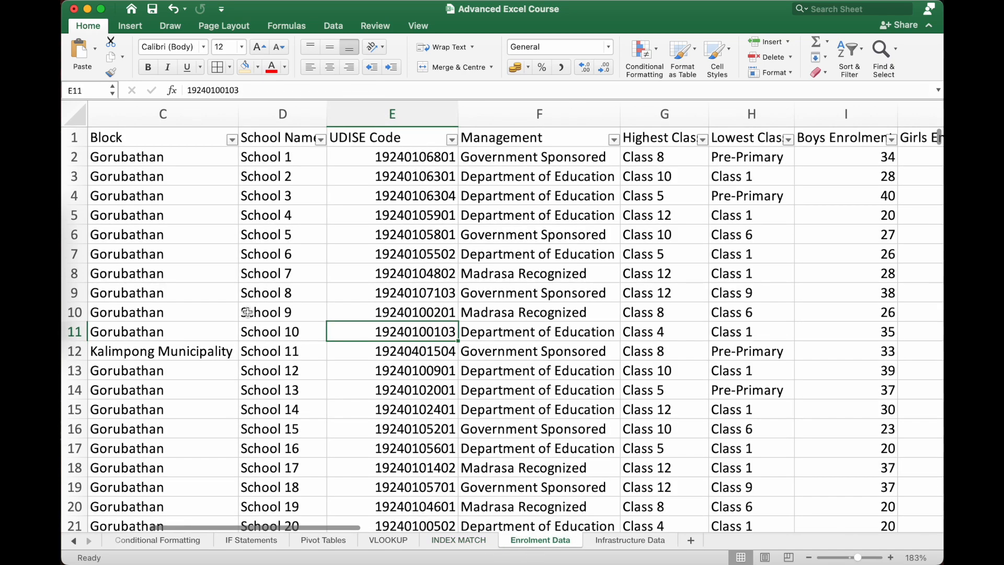
{"action": "left_click_drag", "start_coordinate": [259, 333], "coordinate": [365, 332]}
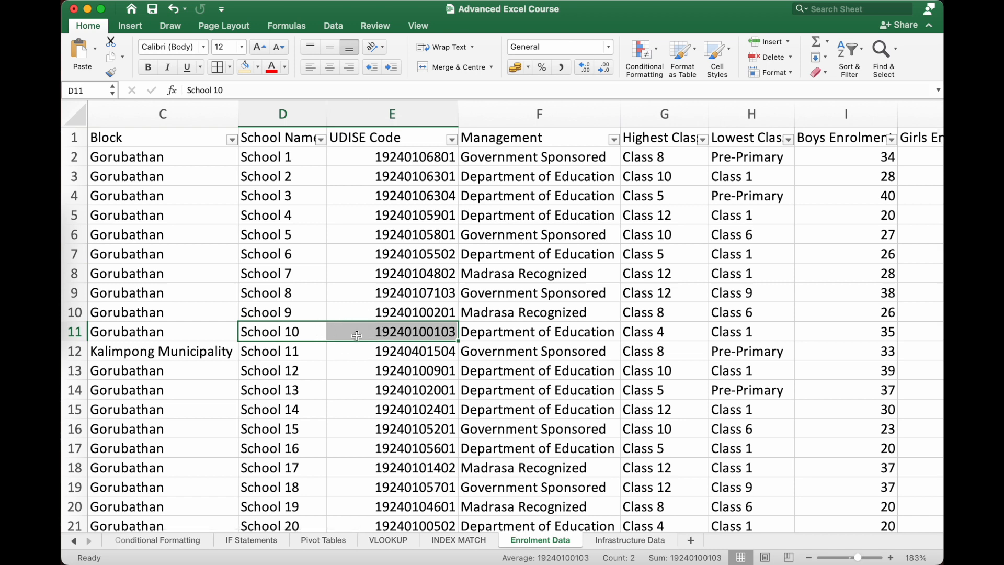
{"action": "left_click", "coordinate": [366, 334]}
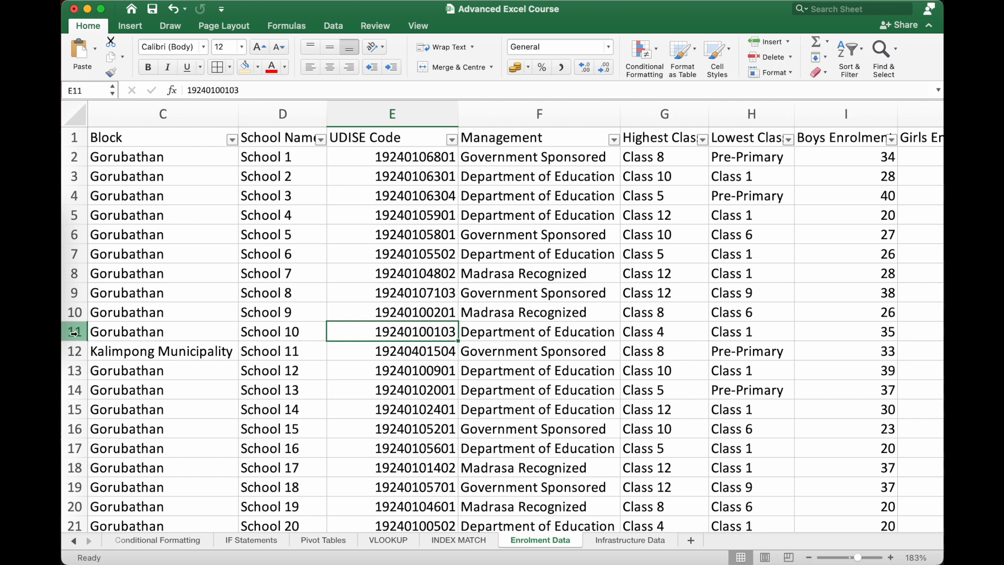
{"action": "left_click", "coordinate": [283, 112]}
{"action": "left_click", "coordinate": [73, 329]}
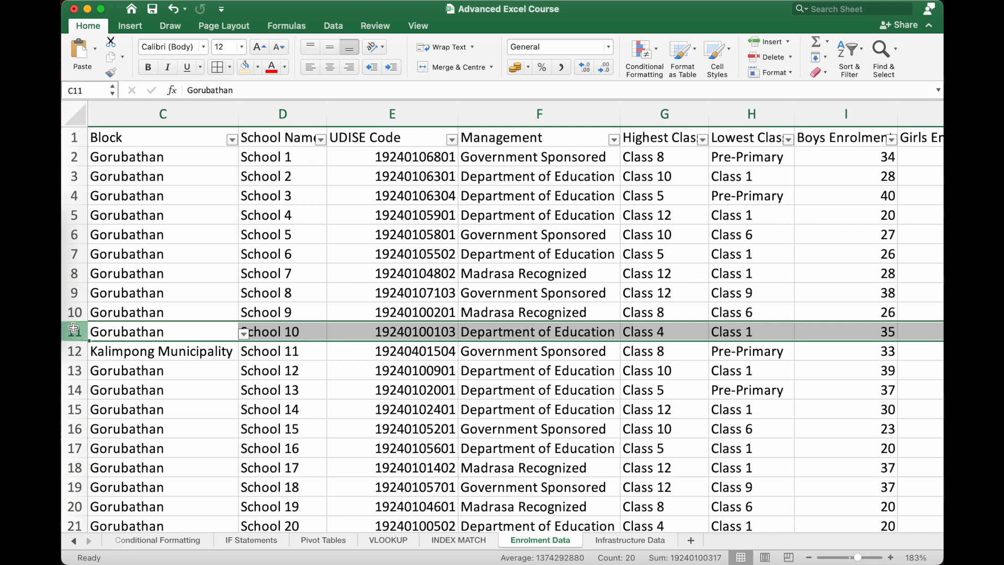
{"action": "left_click", "coordinate": [294, 333]}
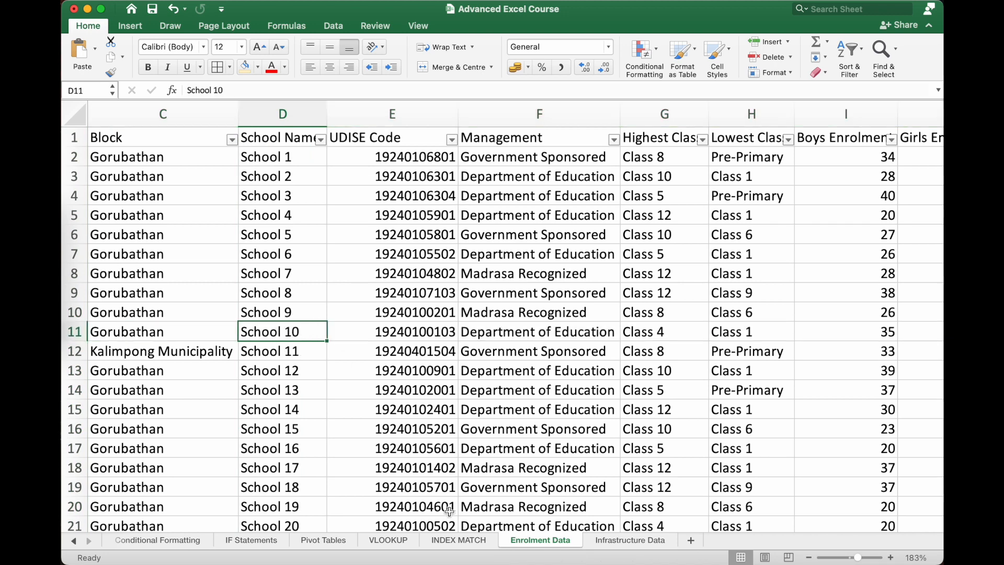
{"action": "left_click", "coordinate": [458, 540]}
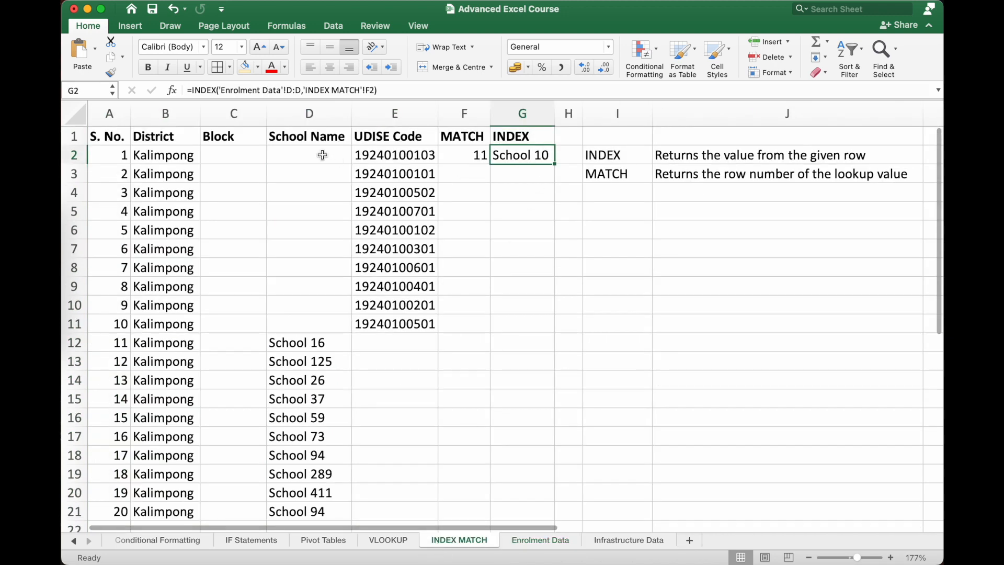
- Begin a combined formula in D2 using INDEX with 'Enrolment Data'!D:D as the array
{"action": "left_click", "coordinate": [473, 157]}
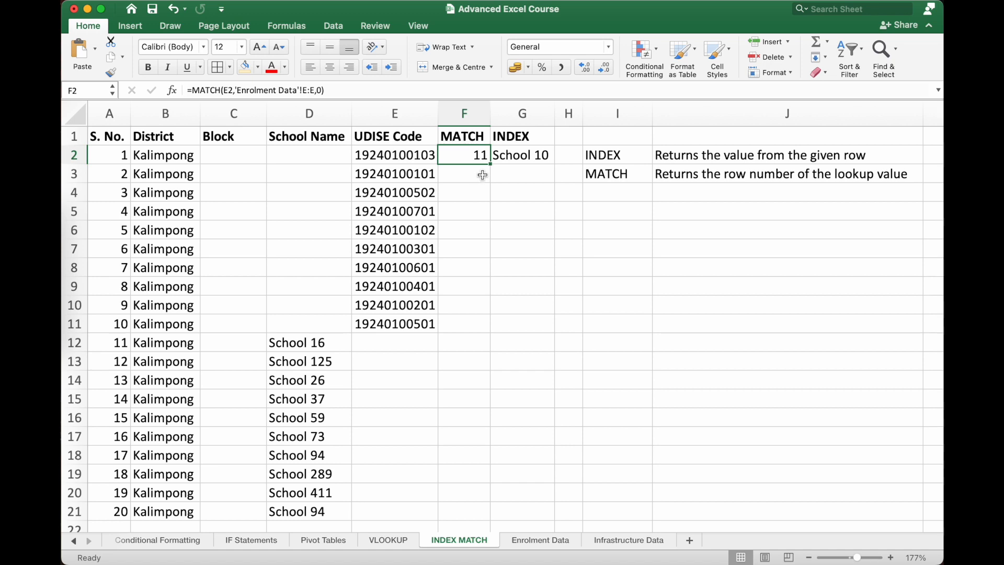
{"action": "key", "text": "Left"}
{"action": "key", "text": "Left"}
{"action": "type", "text": "="}
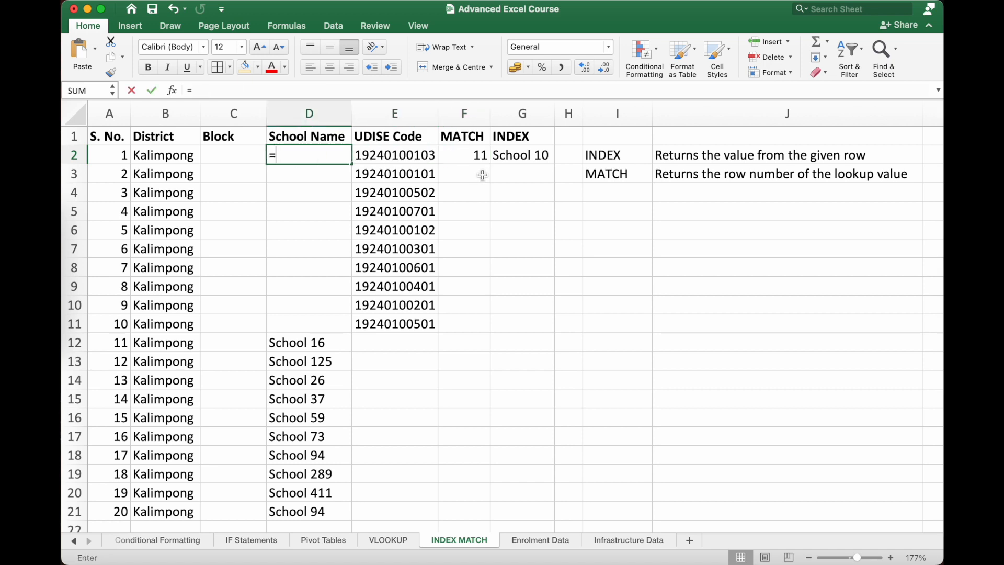
{"action": "type", "text": "INDEX"}
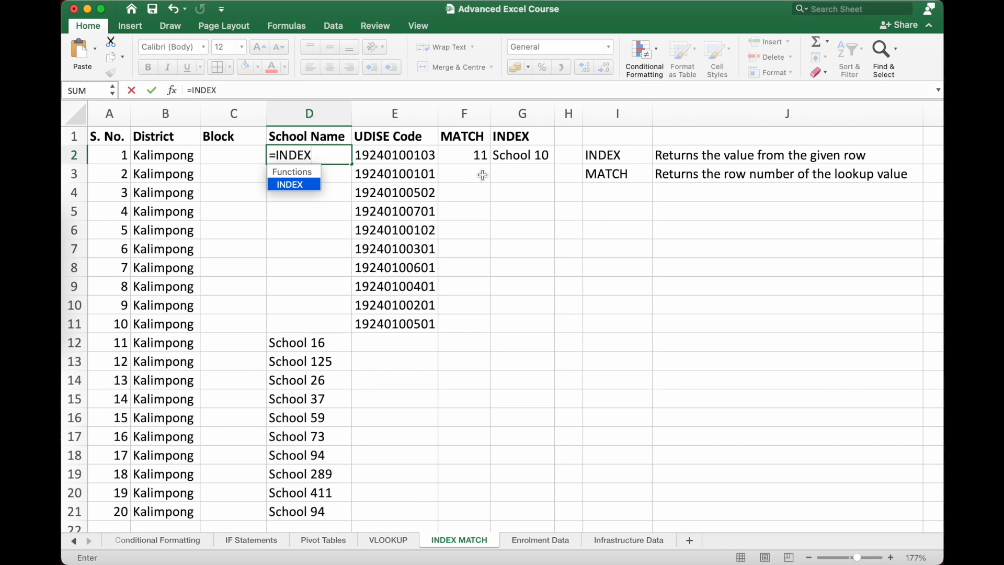
{"action": "type", "text": "("}
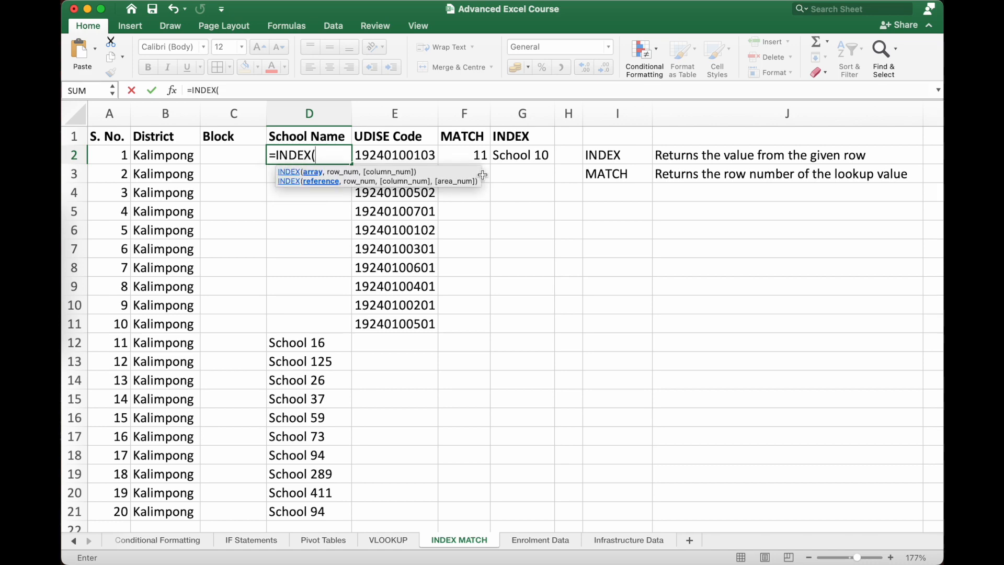
{"action": "left_click", "coordinate": [542, 540]}
{"action": "scroll", "coordinate": [237, 231], "scroll_direction": "right", "scroll_amount": 3}
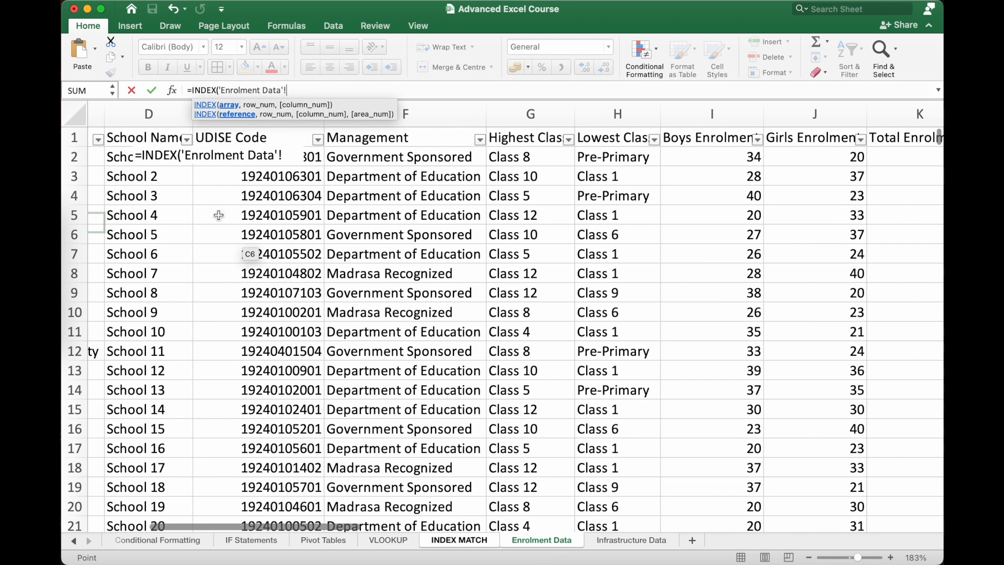
{"action": "left_click", "coordinate": [155, 113]}
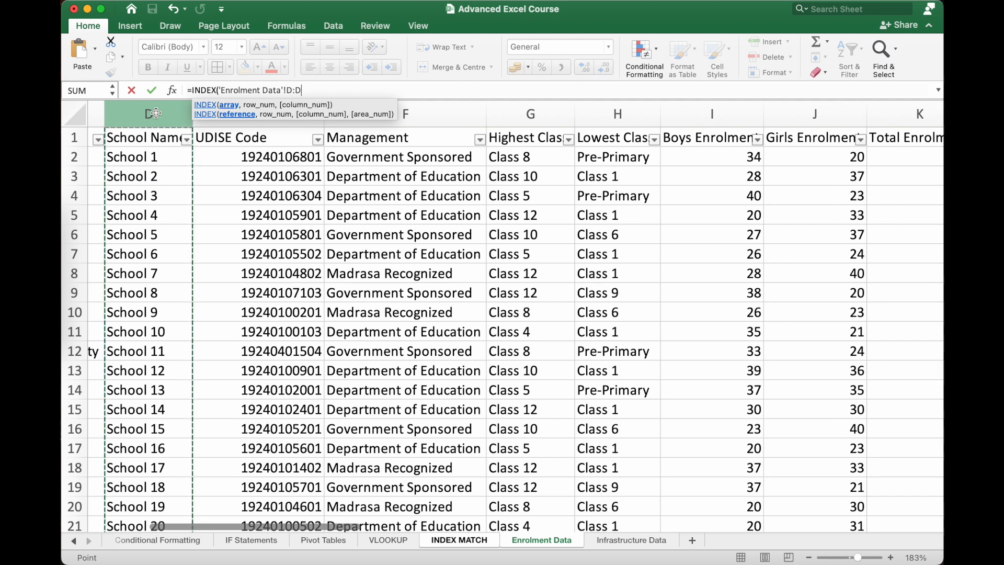
{"action": "type", "text": ","}
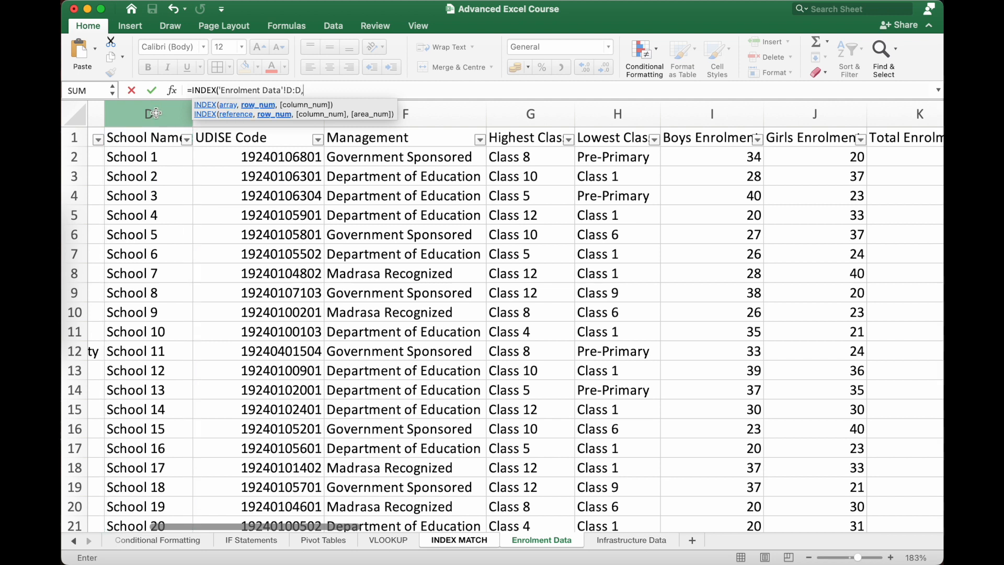
- Nest a MATCH function as the row number in the D2 formula, with 'INDEX MATCH'!E2 as the lookup value
{"action": "type", "text": "MATC"}
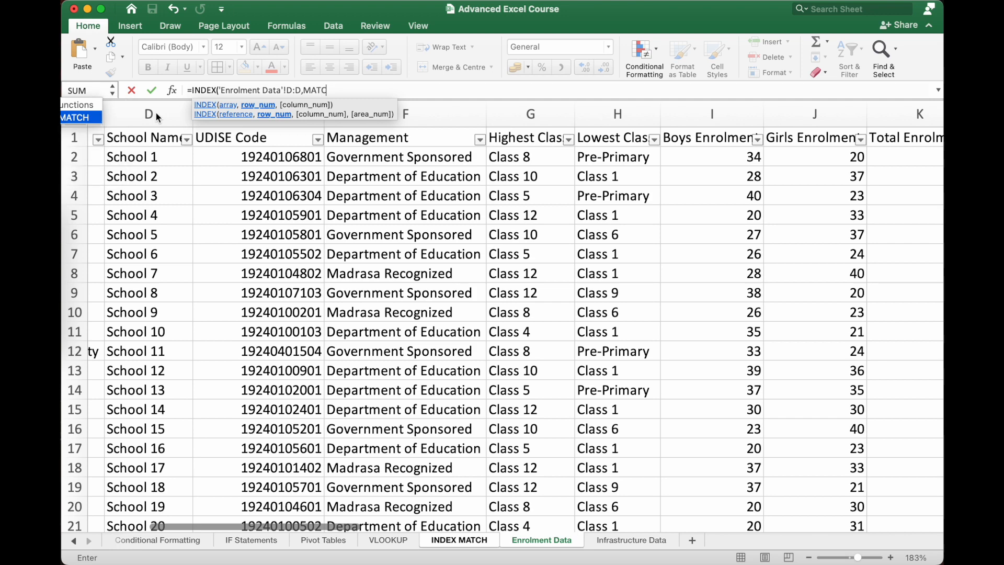
{"action": "type", "text": "H("}
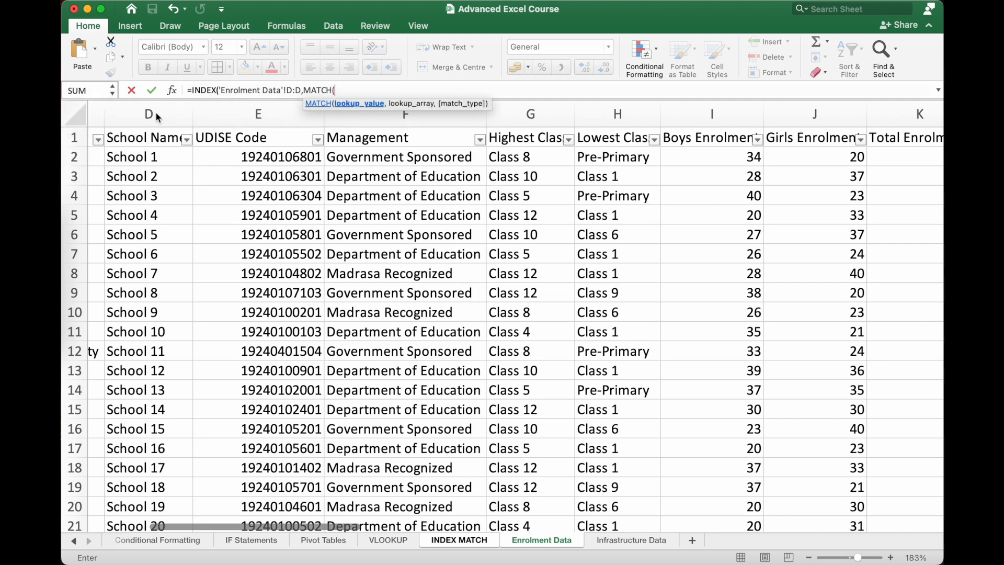
{"action": "left_click", "coordinate": [461, 541]}
{"action": "scroll", "coordinate": [367, 209], "scroll_direction": "right", "scroll_amount": 3}
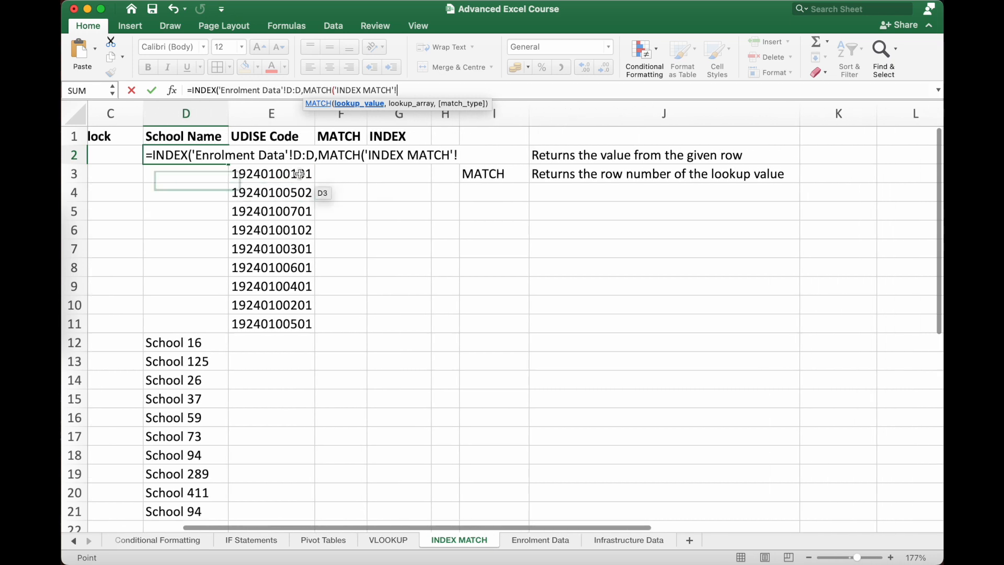
{"action": "left_click", "coordinate": [278, 155]}
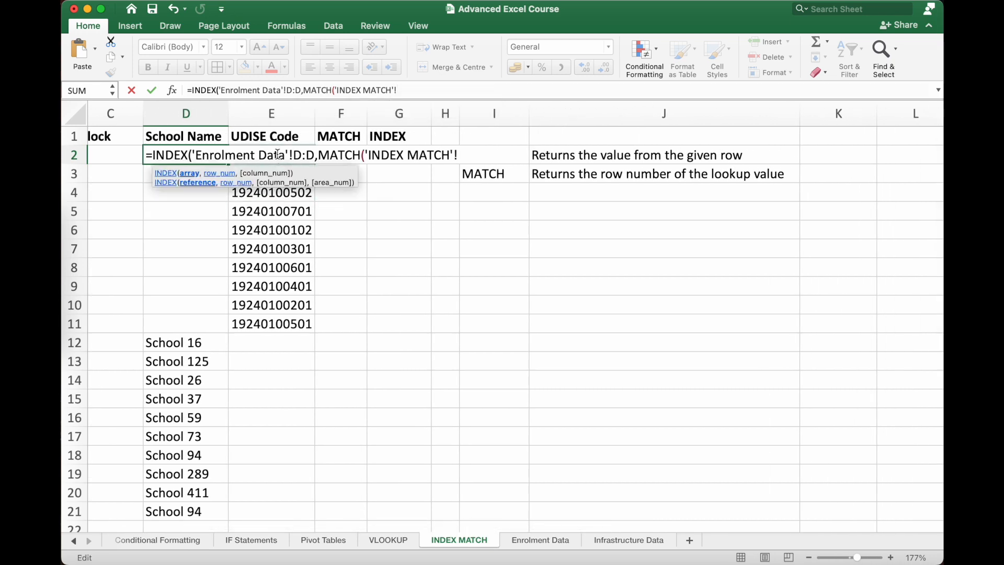
{"action": "left_click", "coordinate": [403, 91]}
{"action": "type", "text": "2,"}
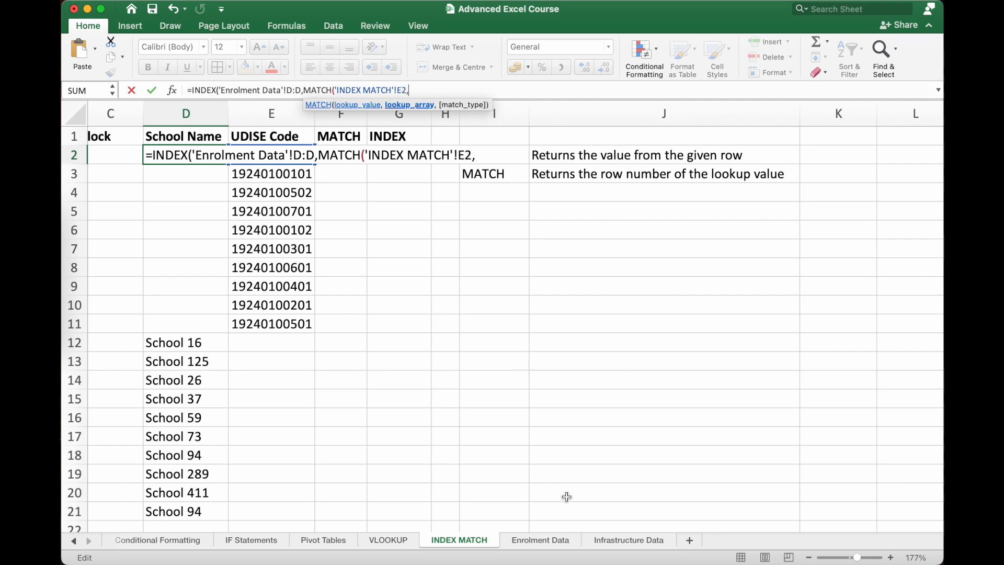
- Finish the nested MATCH in D2 with 'Enrolment Data'!E:E as the lookup array and 0 for exact match
{"action": "left_click", "coordinate": [540, 540]}
{"action": "scroll", "coordinate": [282, 137], "scroll_direction": "right", "scroll_amount": 5}
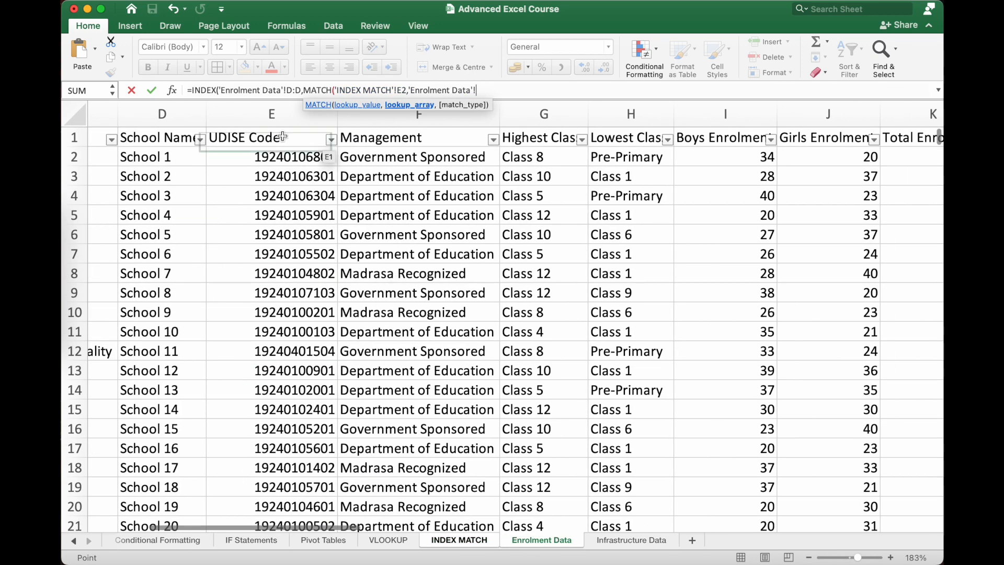
{"action": "left_click", "coordinate": [272, 114]}
{"action": "type", "text": ","}
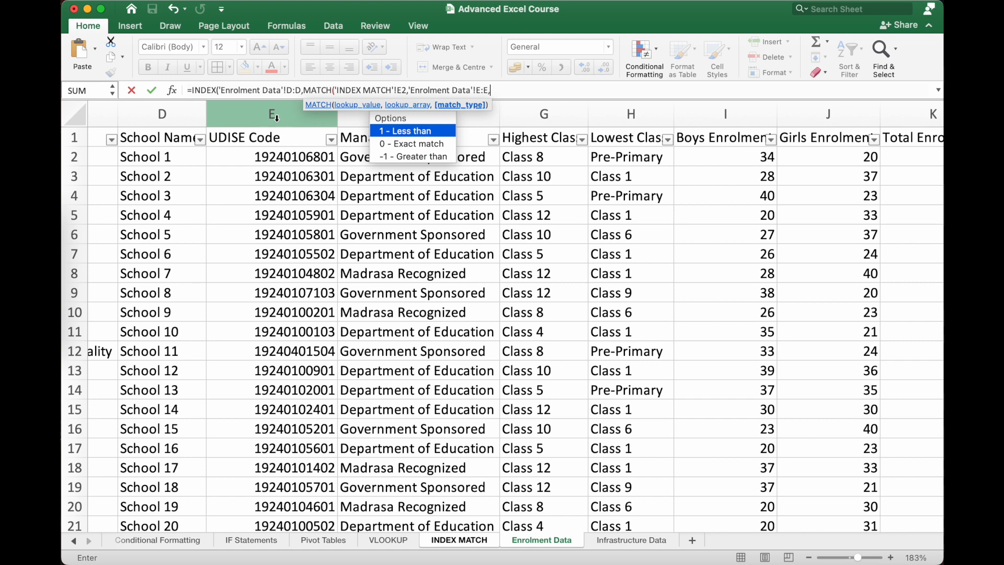
{"action": "type", "text": "0)"}
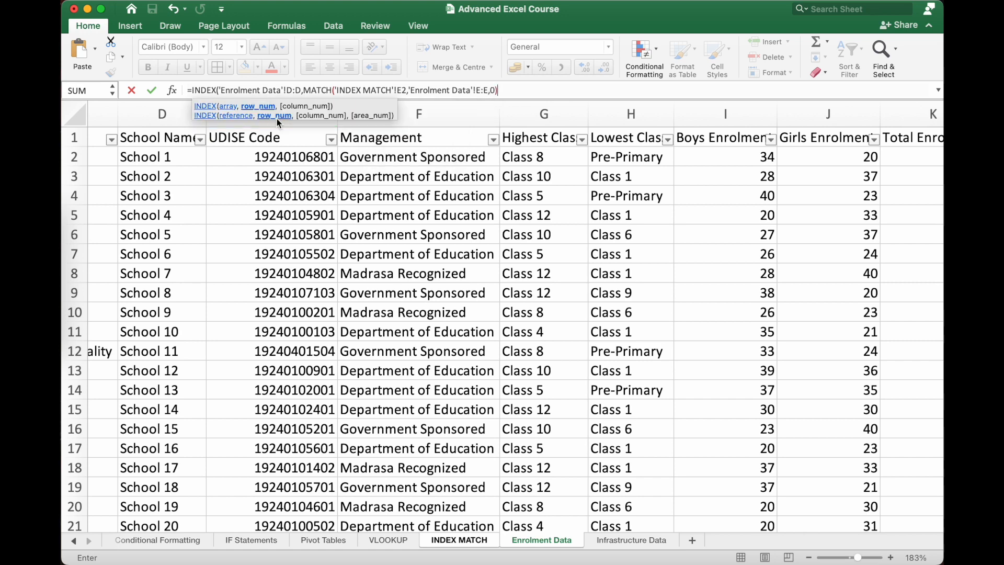
{"action": "type", "text": ")"}
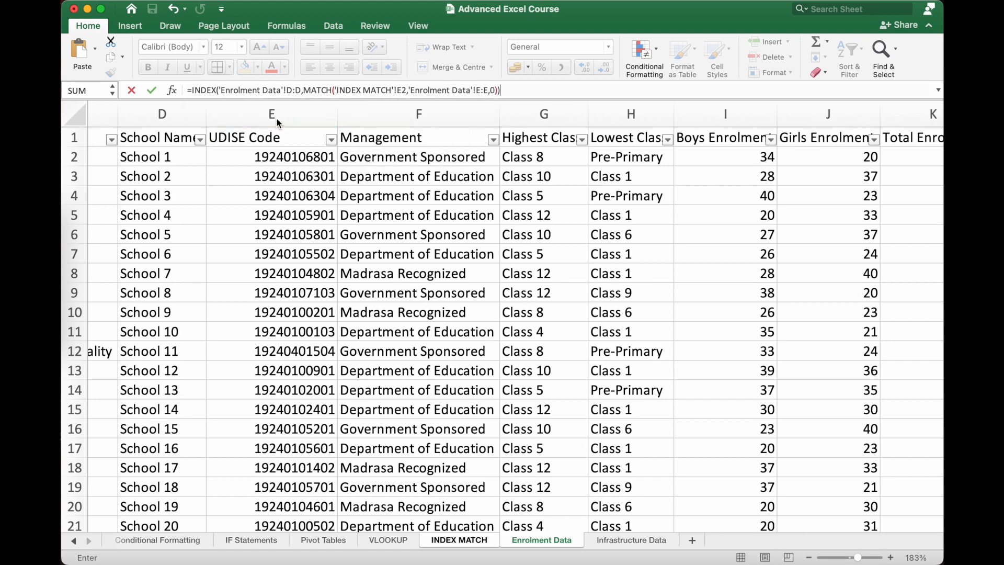
{"action": "key", "text": "Return"}
- Compare the combined INDEX and MATCH formula in D2 with the separate MATCH formula in F2
{"action": "left_click", "coordinate": [206, 154]}
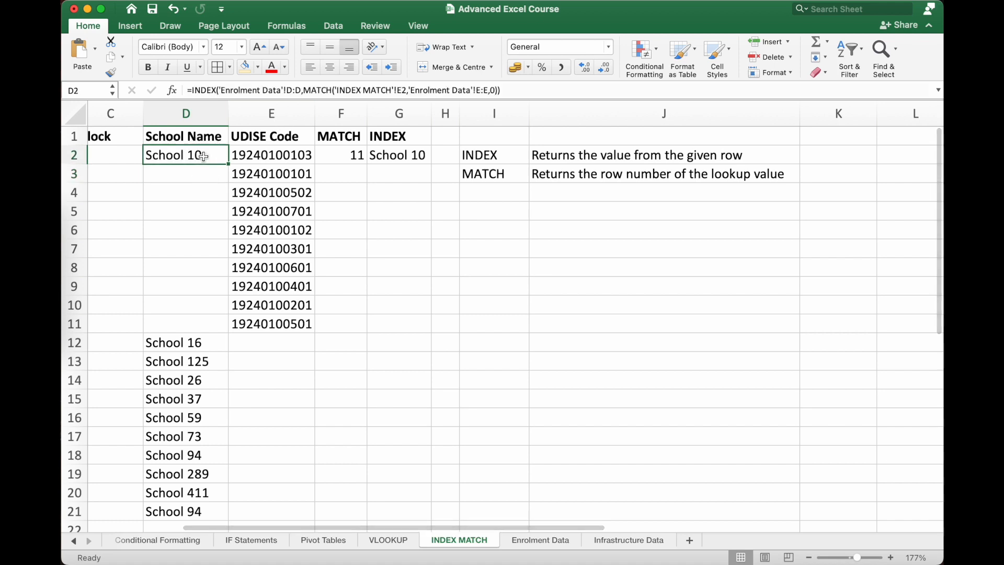
{"action": "scroll", "coordinate": [204, 156], "scroll_direction": "left", "scroll_amount": 3}
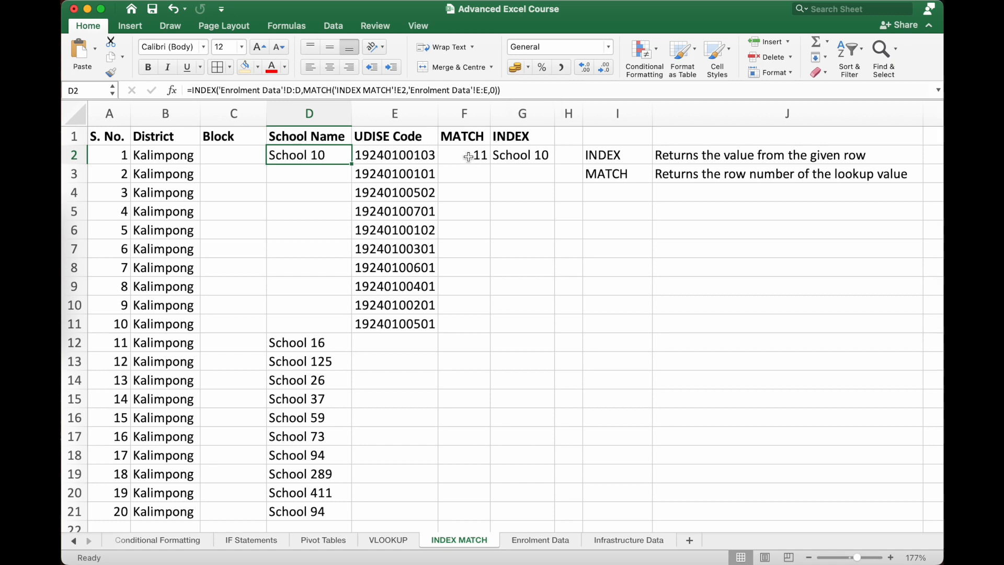
{"action": "left_click", "coordinate": [469, 157]}
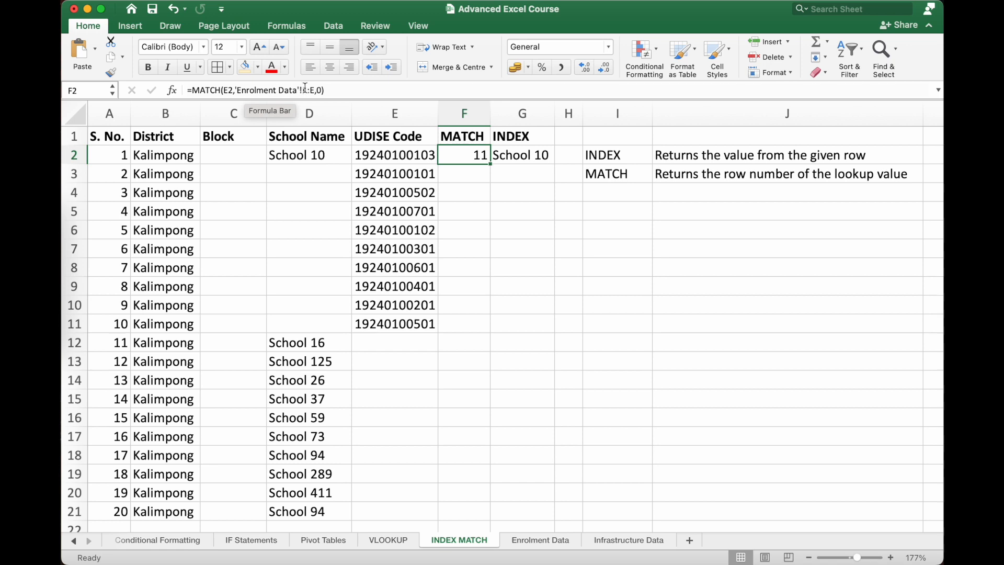
- Remove the 'INDEX MATCH'! sheet reference from the MATCH lookup value in the D2 formula, leaving just E2
{"action": "left_click", "coordinate": [308, 157]}
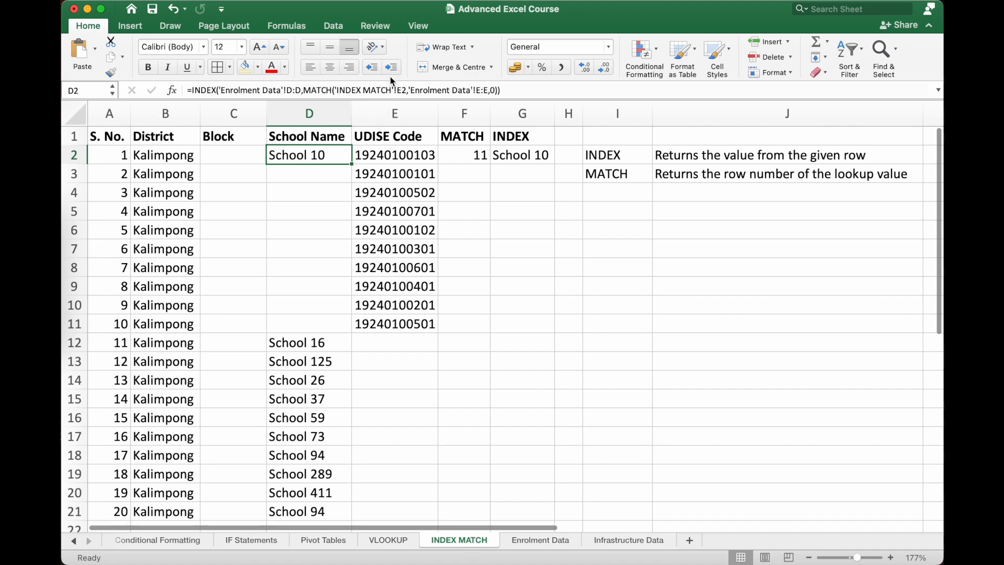
{"action": "left_click_drag", "start_coordinate": [335, 90], "coordinate": [398, 93]}
{"action": "key", "text": "BackSpace"}
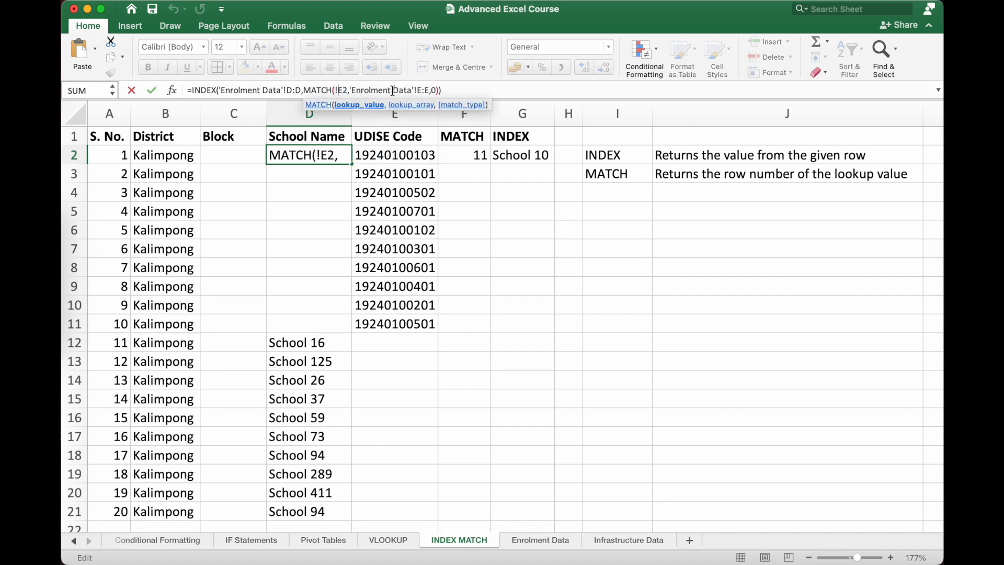
{"action": "key", "text": "Delete"}
{"action": "key", "text": "Right"}
{"action": "key", "text": "Right"}
{"action": "key", "text": "Right"}
{"action": "key", "text": "Return"}
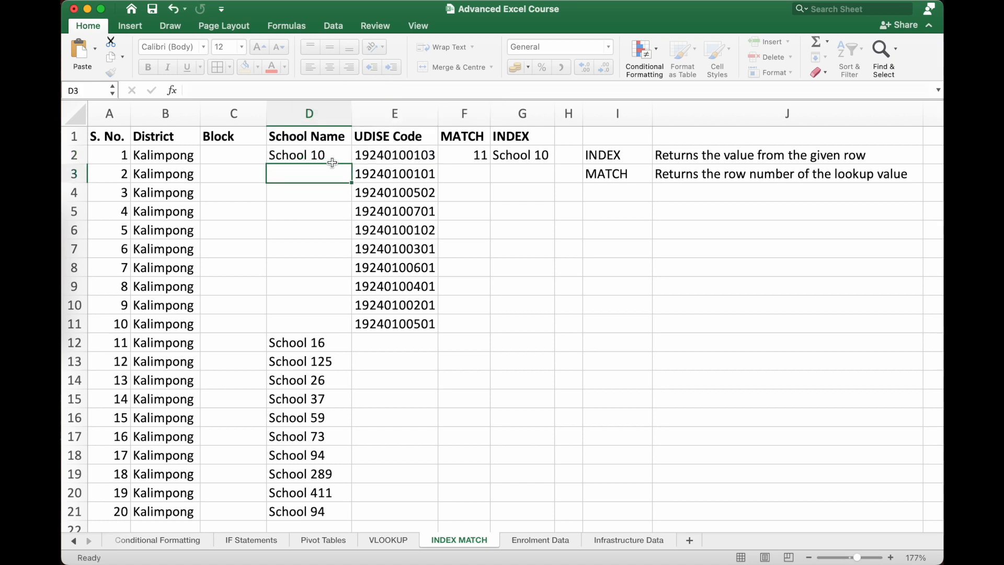
- Compare the combined formula in D2 with the separate MATCH formula in F2 and INDEX formula in G2
{"action": "left_click", "coordinate": [331, 157]}
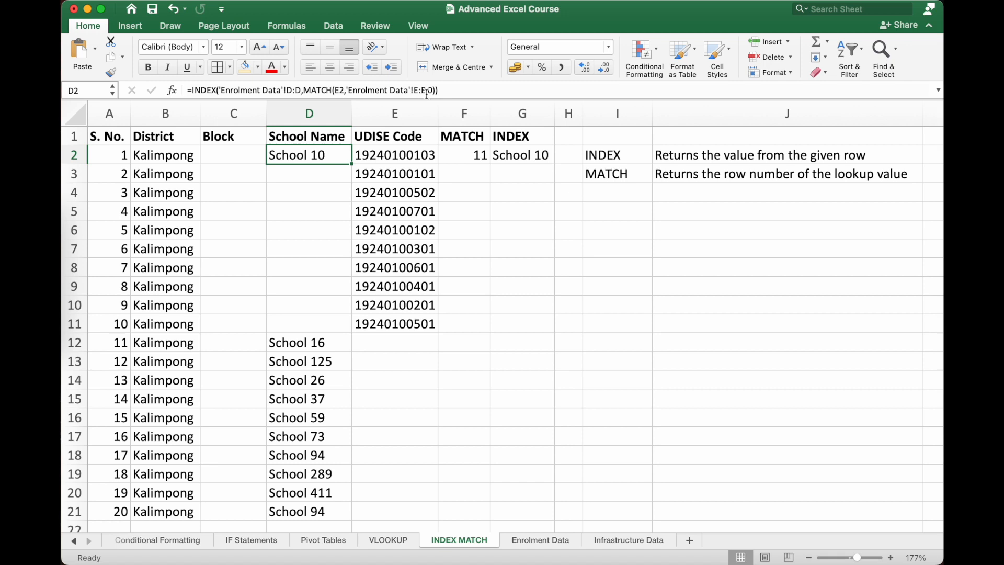
{"action": "left_click", "coordinate": [456, 155]}
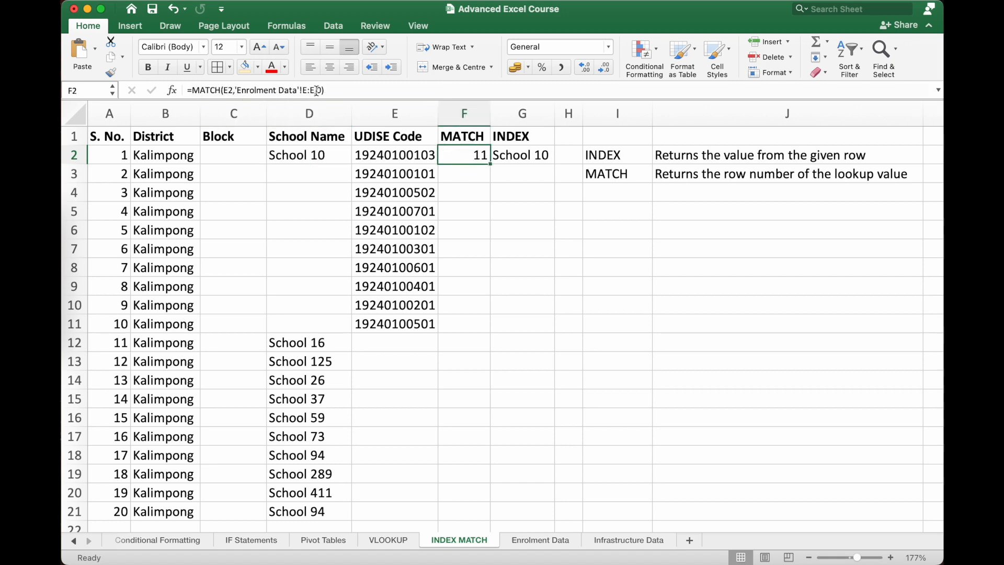
{"action": "left_click", "coordinate": [497, 157]}
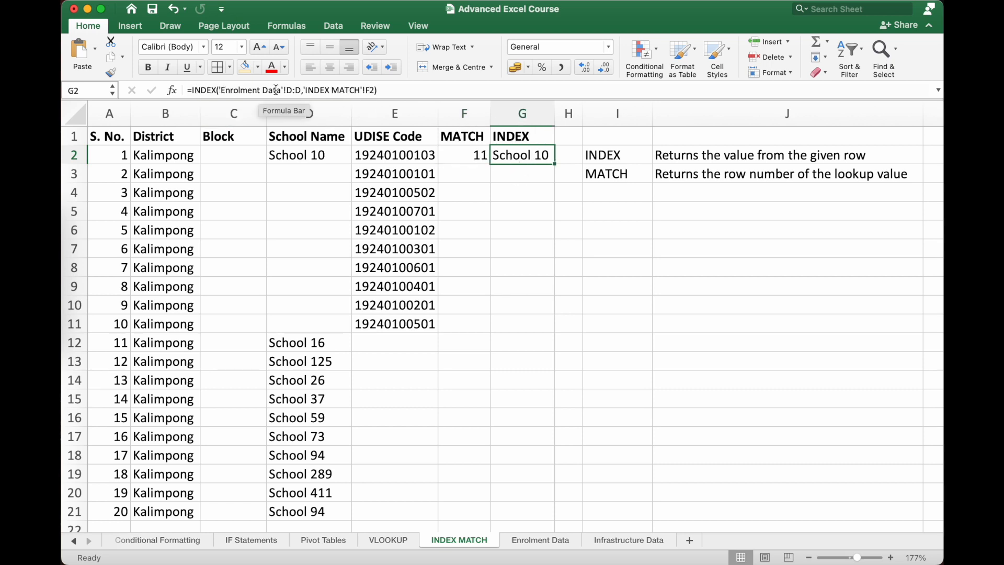
{"action": "left_click", "coordinate": [300, 91]}
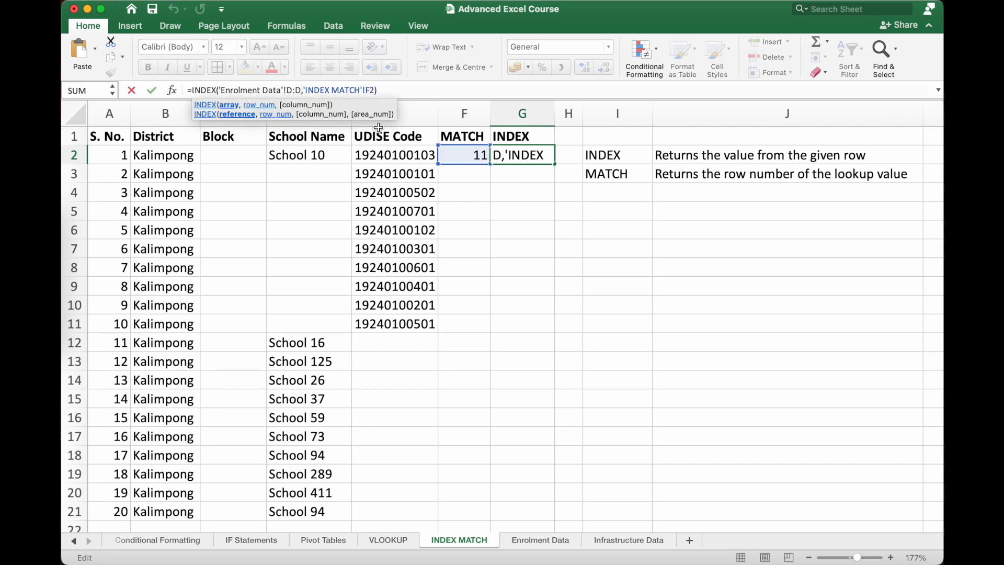
{"action": "key", "text": "ctrl+Return"}
- Fill the combined INDEX and MATCH formula from D2 down to D11 in the School Name column
{"action": "left_click", "coordinate": [318, 156]}
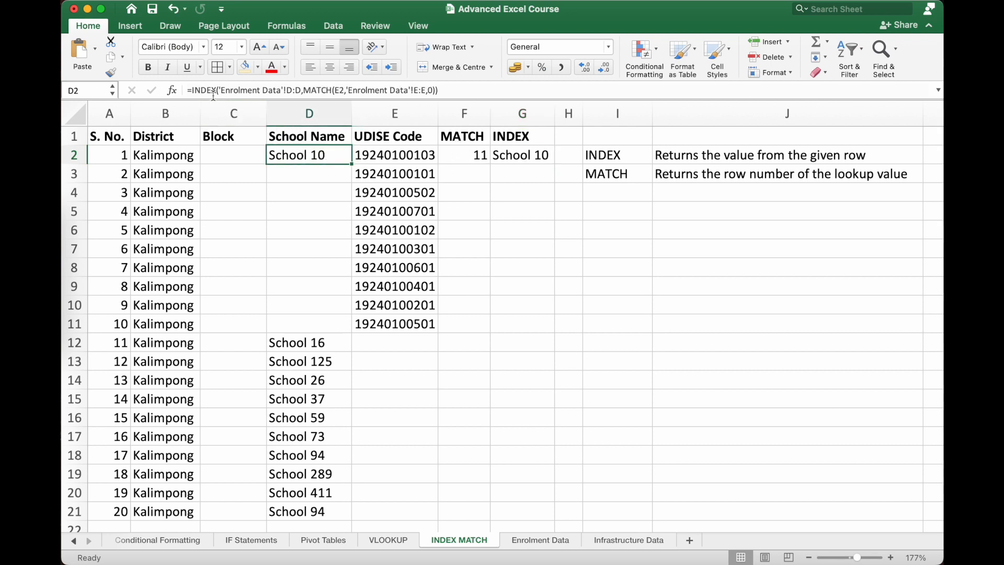
{"action": "left_click_drag", "start_coordinate": [305, 90], "coordinate": [435, 90]}
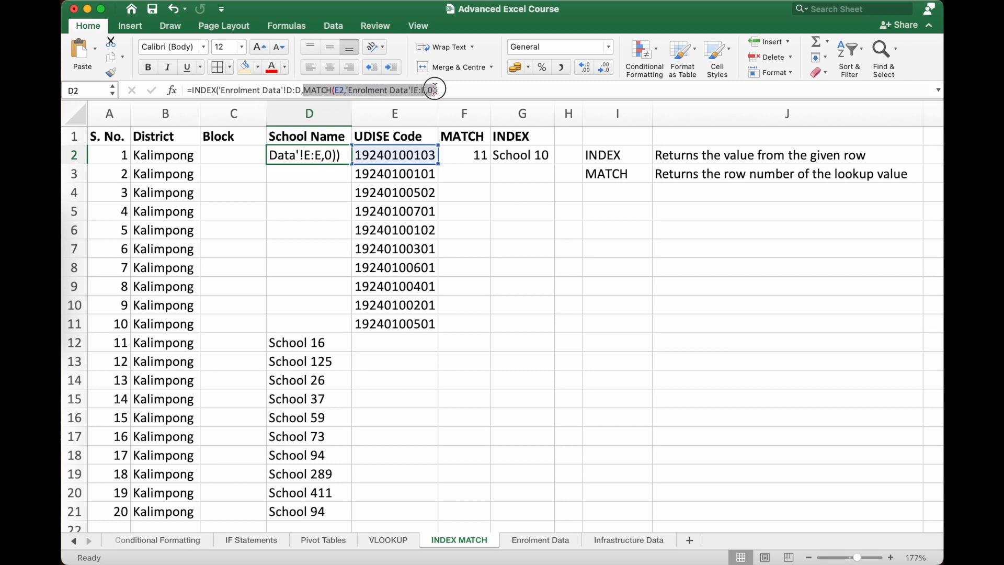
{"action": "key", "text": "Escape"}
{"action": "left_click_drag", "start_coordinate": [350, 163], "coordinate": [347, 328]}
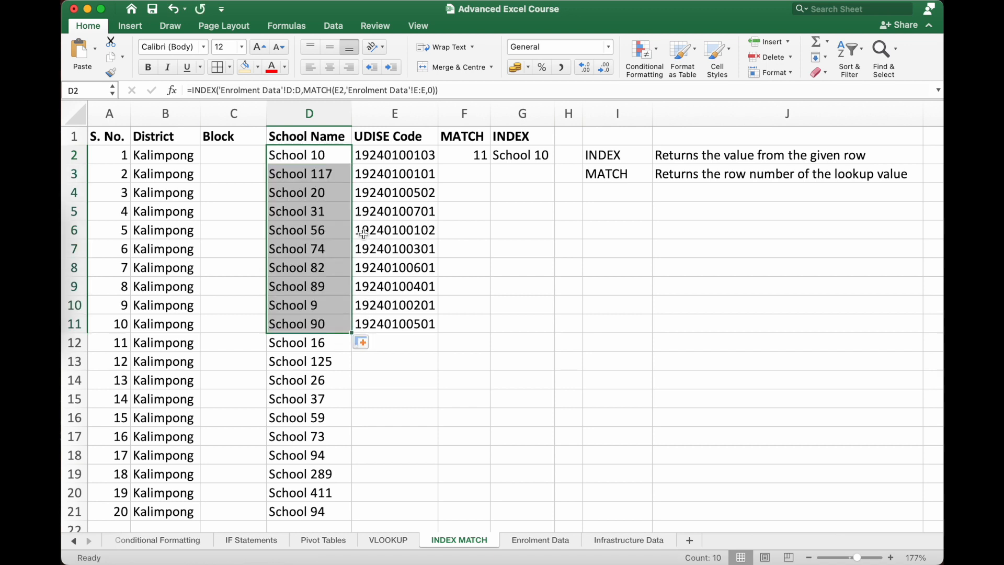
{"action": "left_click", "coordinate": [393, 175]}
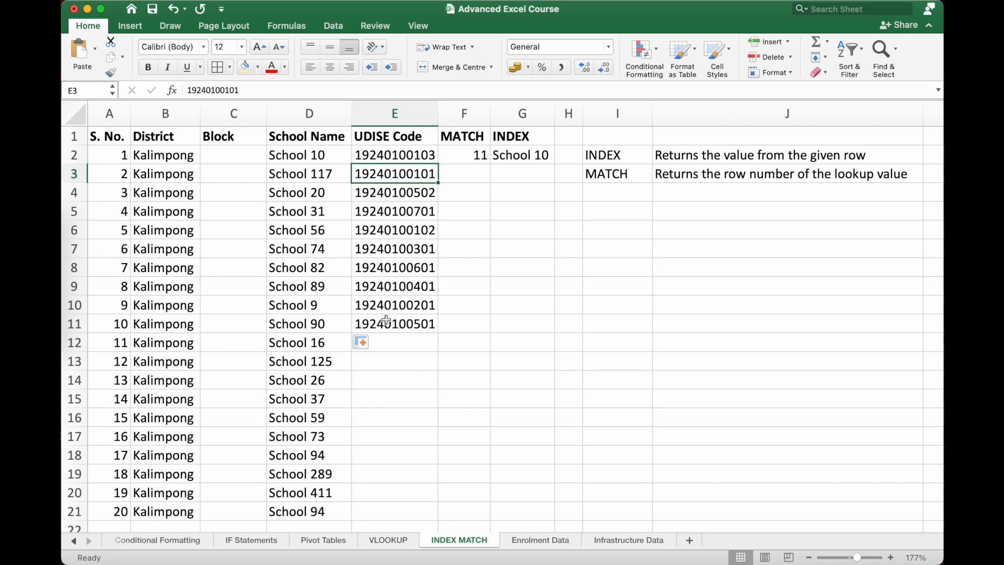
- Examine the INDEX array in the D2 formula and locate the Block column in the Enrolment Data sheet
{"action": "left_click", "coordinate": [245, 154]}
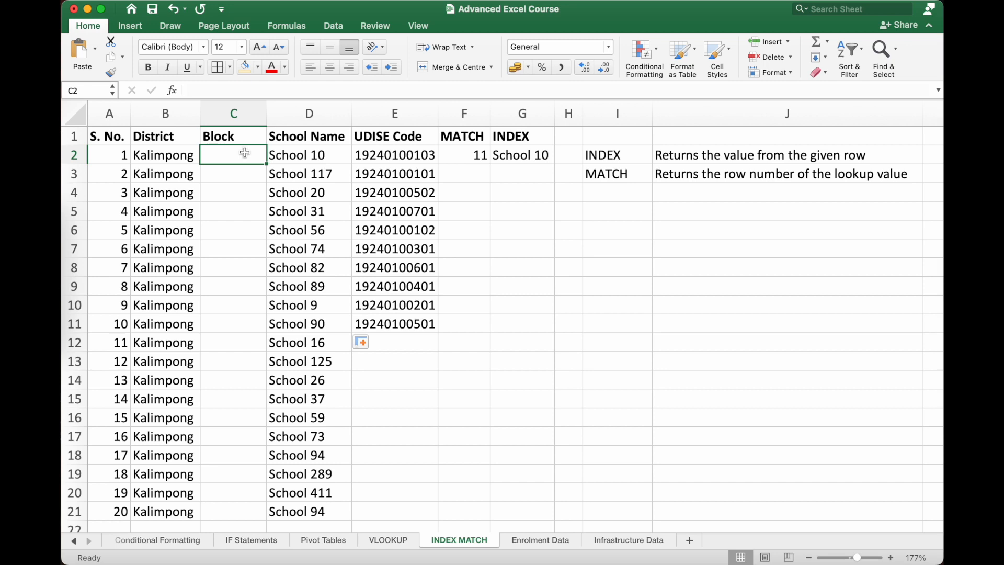
{"action": "left_click", "coordinate": [300, 158]}
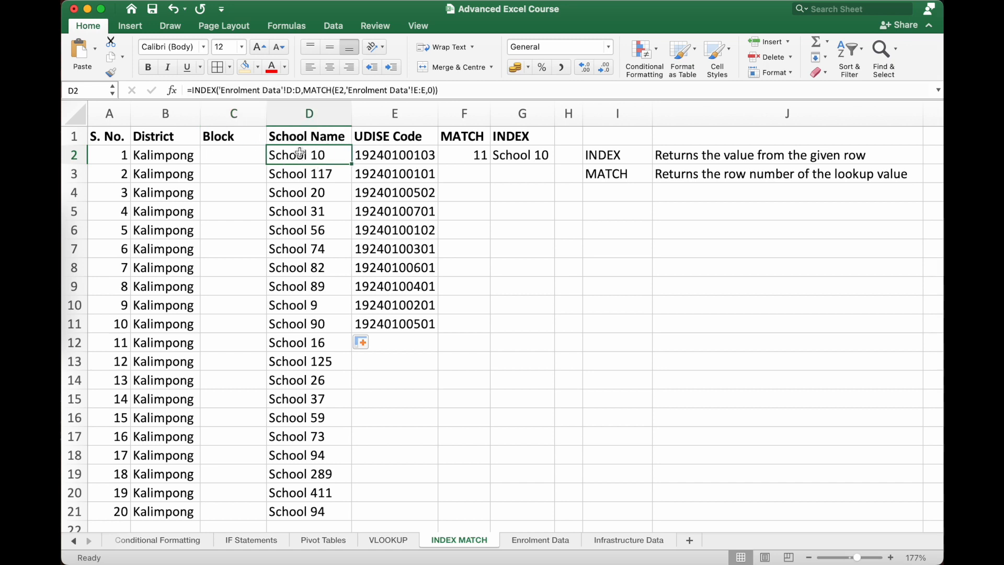
{"action": "left_click_drag", "start_coordinate": [301, 91], "coordinate": [287, 93]}
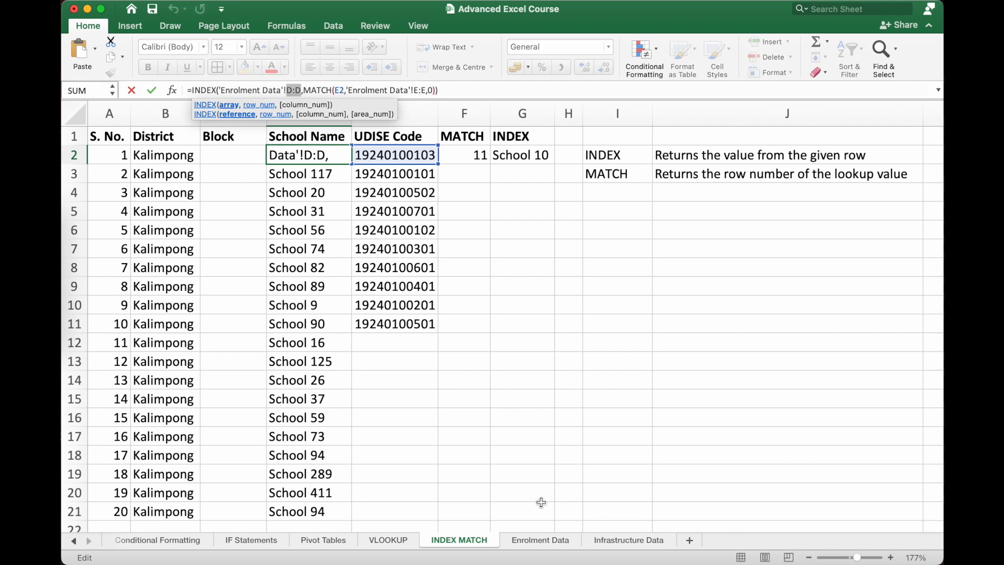
{"action": "key", "text": "Escape"}
{"action": "left_click", "coordinate": [542, 541]}
{"action": "scroll", "coordinate": [246, 265], "scroll_direction": "left", "scroll_amount": 2}
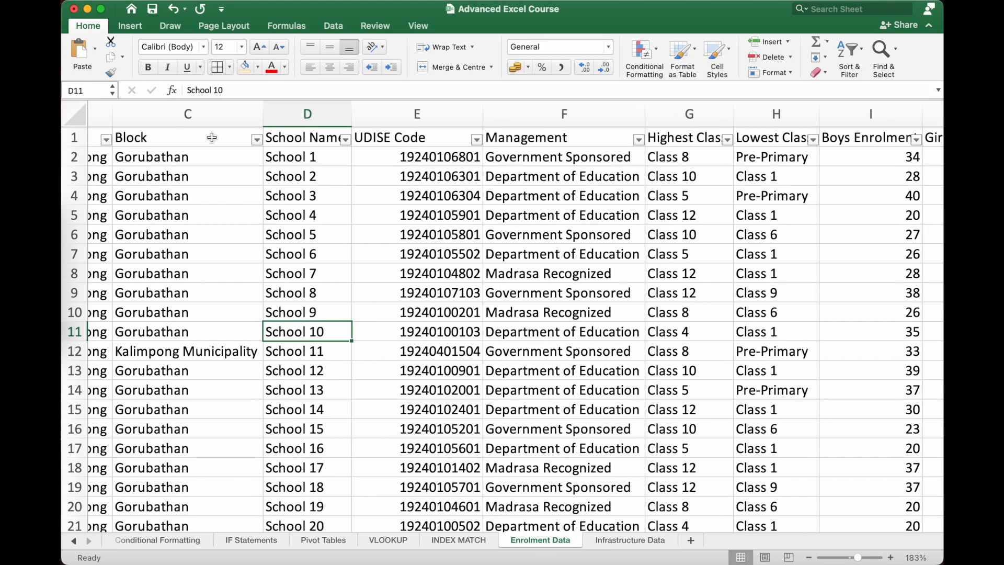
{"action": "left_click", "coordinate": [209, 107]}
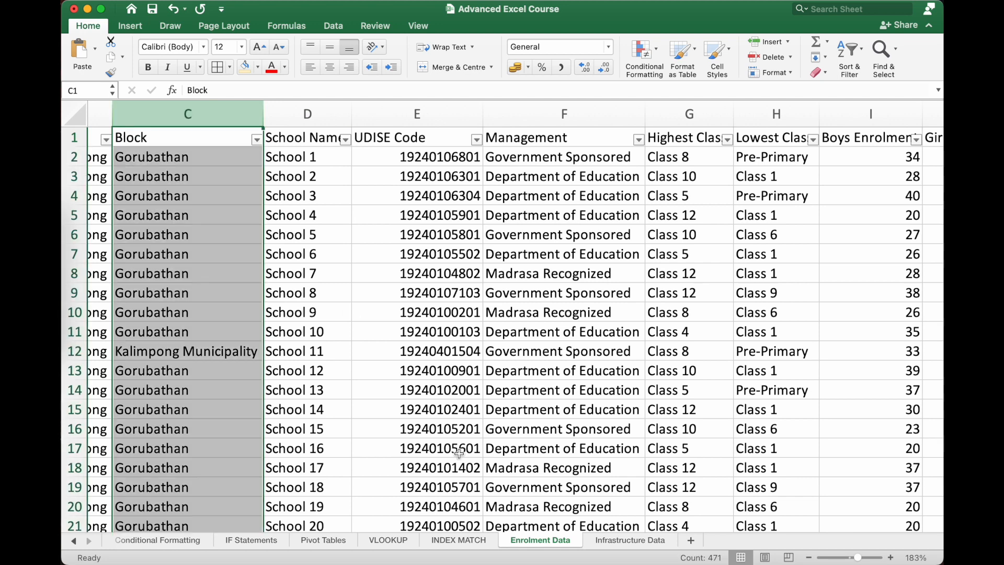
{"action": "left_click", "coordinate": [458, 540]}
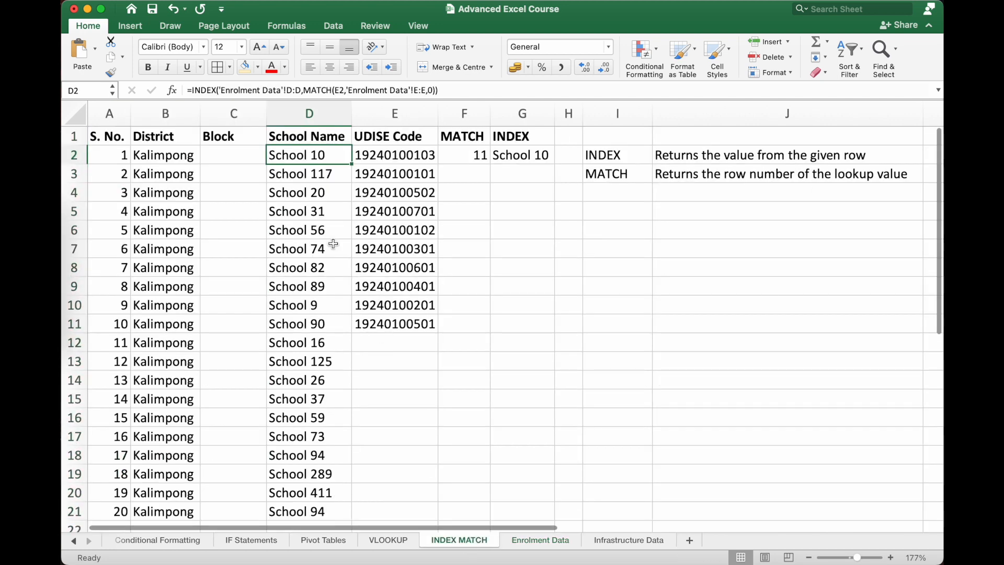
- Copy the text of the INDEX and MATCH formula in D2 into cell C2 under Block
{"action": "left_click", "coordinate": [288, 89]}
{"action": "left_click_drag", "start_coordinate": [192, 86], "coordinate": [460, 92]}
{"action": "key", "text": "super+c"}
{"action": "key", "text": "Escape"}
{"action": "left_click", "coordinate": [250, 153]}
{"action": "type", "text": "="}
{"action": "key", "text": "super+v"}
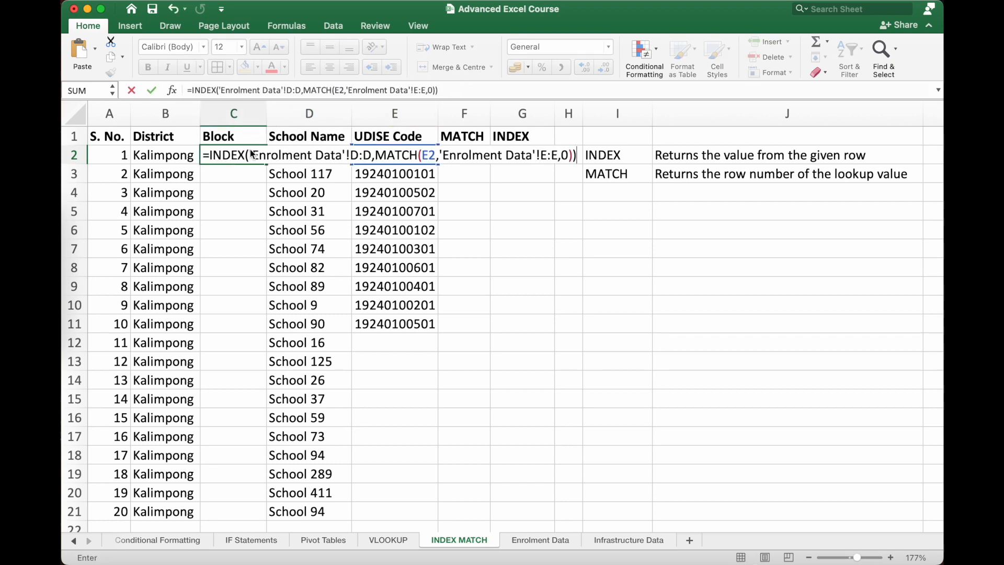
- Set the INDEX array in the C2 formula to 'Enrolment Data'!C:C and enter the formula
{"action": "left_click", "coordinate": [293, 91]}
{"action": "key", "text": "BackSpace"}
{"action": "type", "text": "C"}
{"action": "key", "text": "BackSpace"}
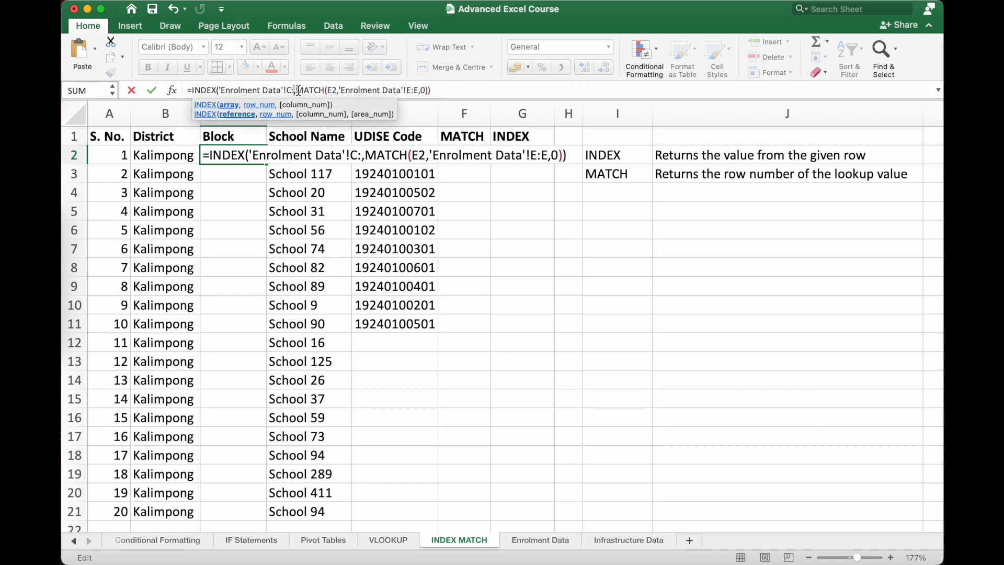
{"action": "type", "text": "C"}
{"action": "key", "text": "Return"}
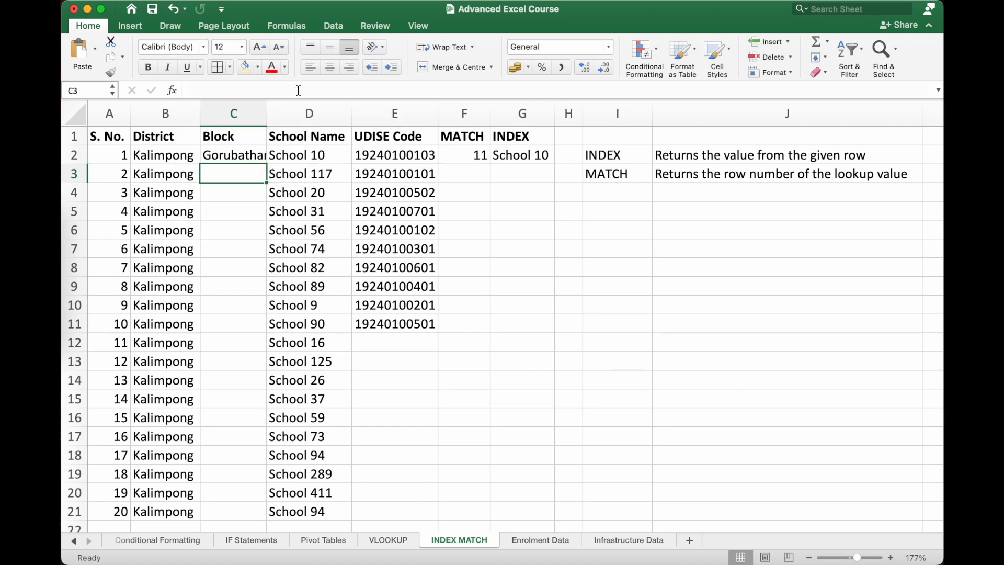
- Widen the Block column and fill the C2 formula down to C11
{"action": "left_click_drag", "start_coordinate": [266, 114], "coordinate": [307, 113]}
{"action": "left_click", "coordinate": [270, 157]}
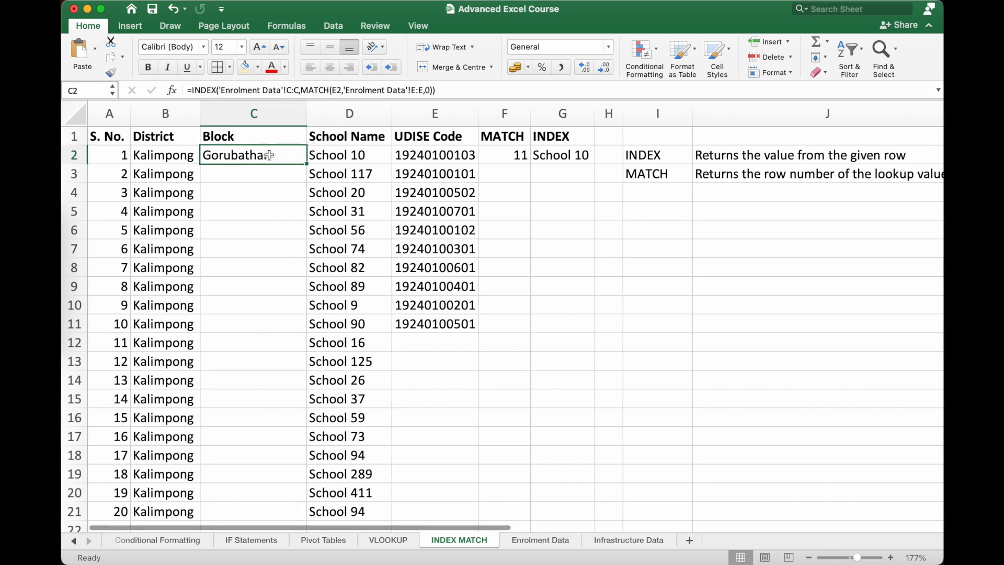
{"action": "left_click_drag", "start_coordinate": [307, 164], "coordinate": [308, 334]}
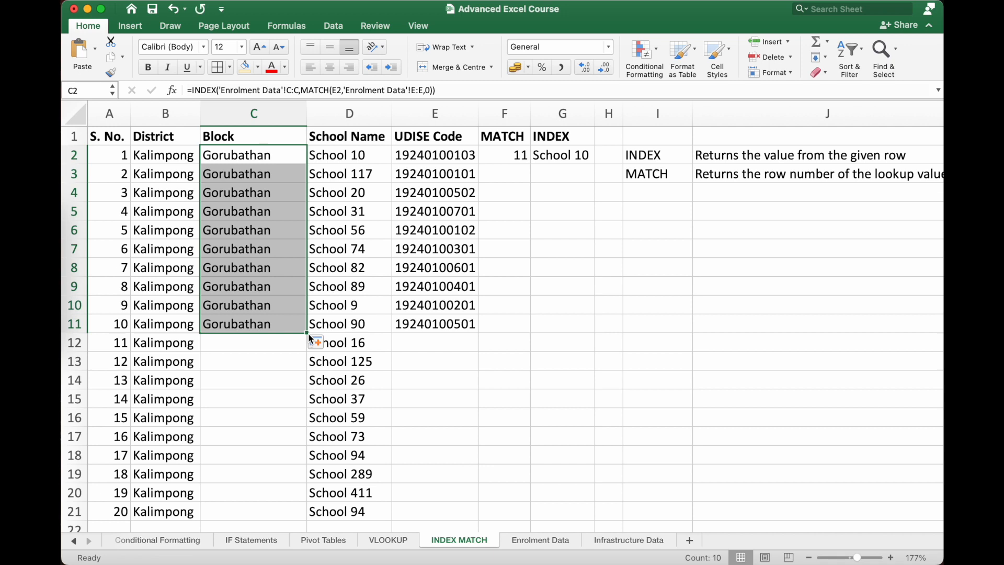
- Review the Block, School Name and UDISE Code entries in rows 2 to 11 and the school names from row 12 down
{"action": "left_click", "coordinate": [269, 237]}
{"action": "left_click_drag", "start_coordinate": [349, 157], "coordinate": [409, 326]}
{"action": "left_click", "coordinate": [287, 204]}
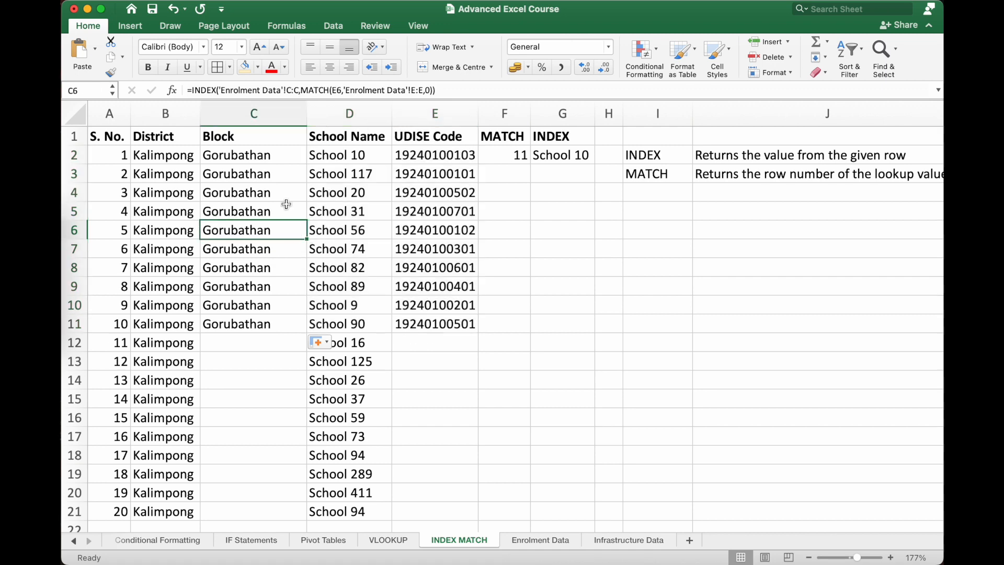
{"action": "left_click_drag", "start_coordinate": [264, 152], "coordinate": [266, 327]}
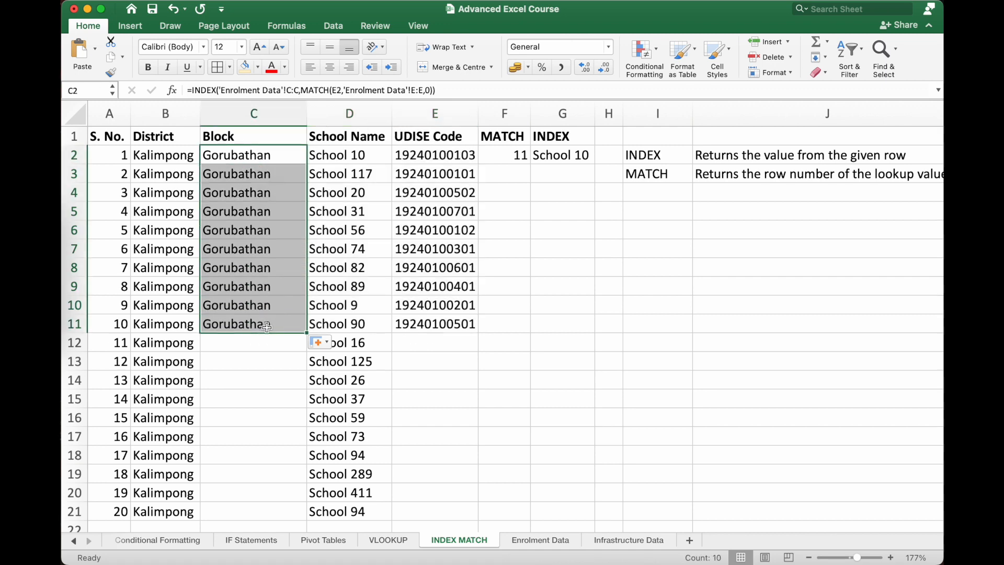
{"action": "scroll", "coordinate": [267, 328], "scroll_direction": "down", "scroll_amount": 1}
{"action": "scroll", "coordinate": [267, 328], "scroll_direction": "up", "scroll_amount": 1}
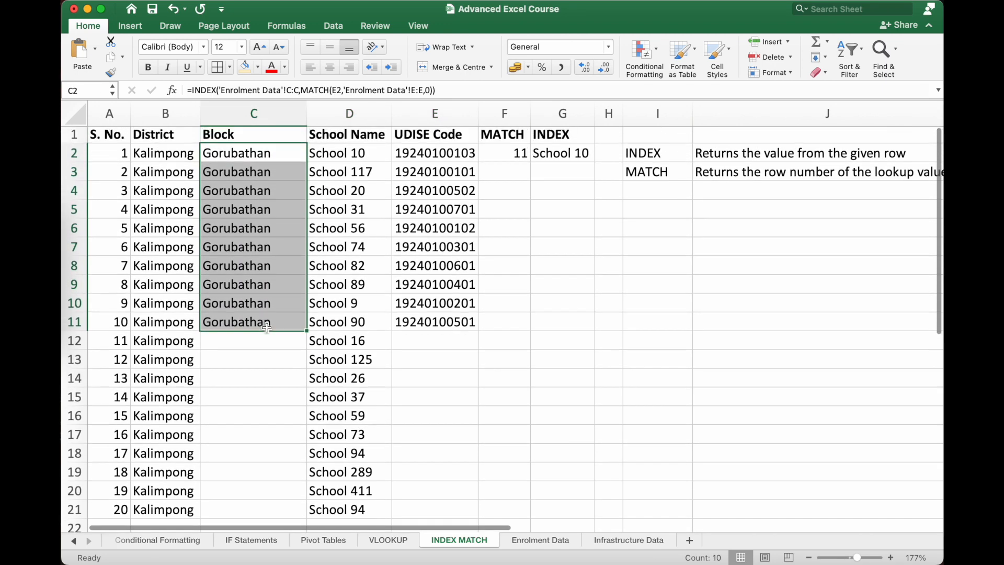
{"action": "left_click_drag", "start_coordinate": [444, 154], "coordinate": [426, 327]}
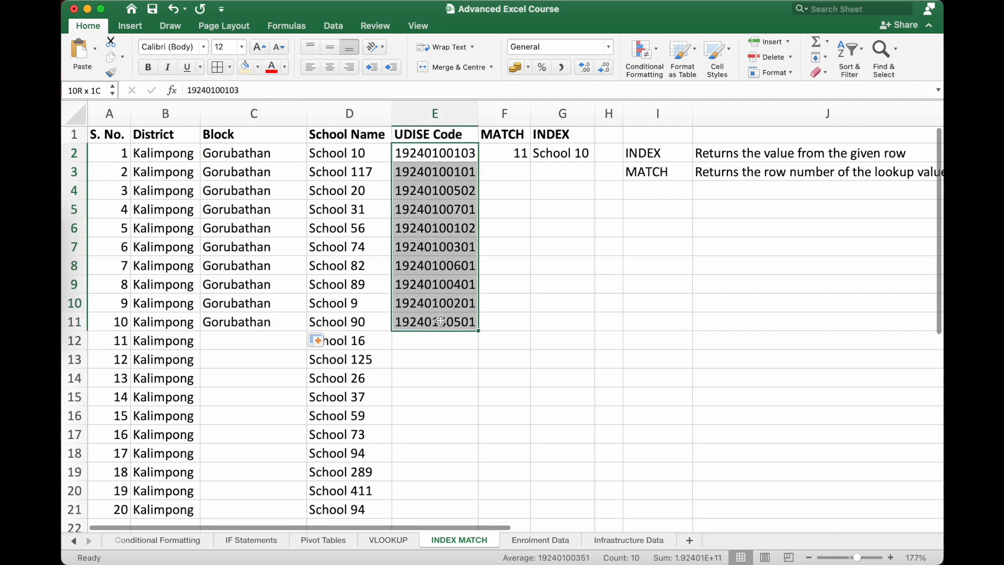
{"action": "scroll", "coordinate": [441, 320], "scroll_direction": "down", "scroll_amount": 2}
{"action": "left_click", "coordinate": [372, 296]}
{"action": "scroll", "coordinate": [372, 298], "scroll_direction": "up", "scroll_amount": 2}
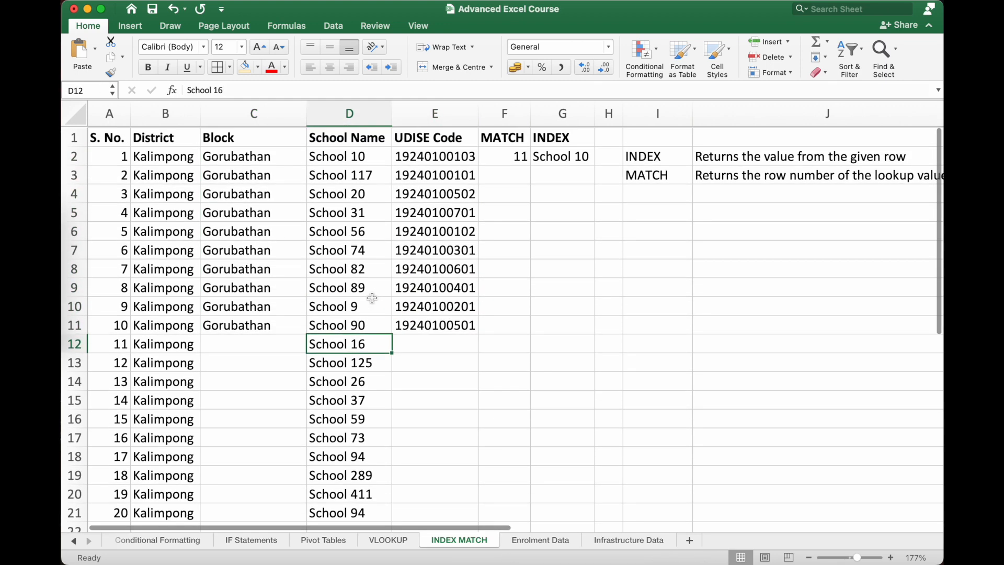
{"action": "scroll", "coordinate": [372, 297], "scroll_direction": "down", "scroll_amount": 1}
- Begin a formula in E12 using INDEX with 'Enrolment Data'!E:E as the array
{"action": "left_click", "coordinate": [420, 340]}
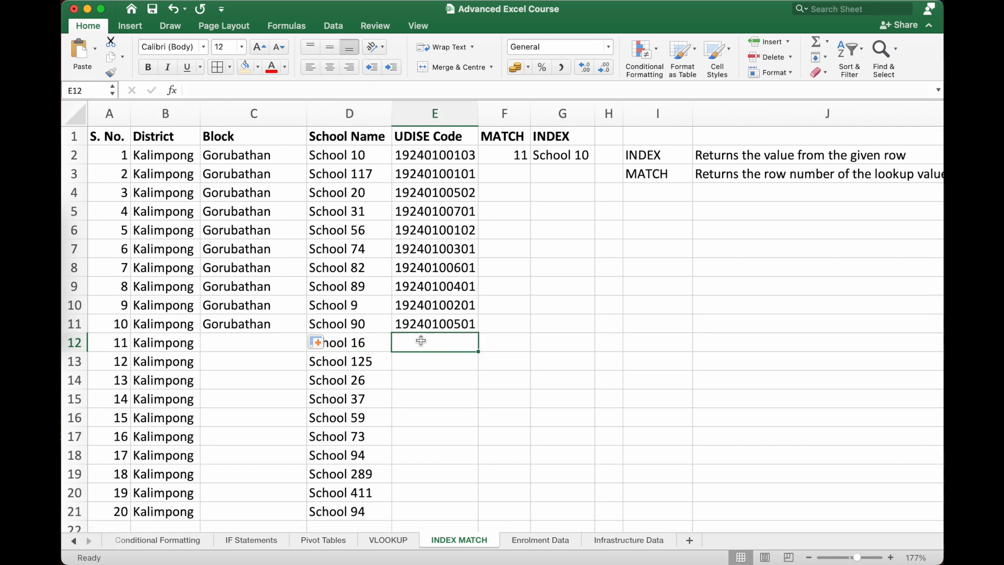
{"action": "type", "text": "="}
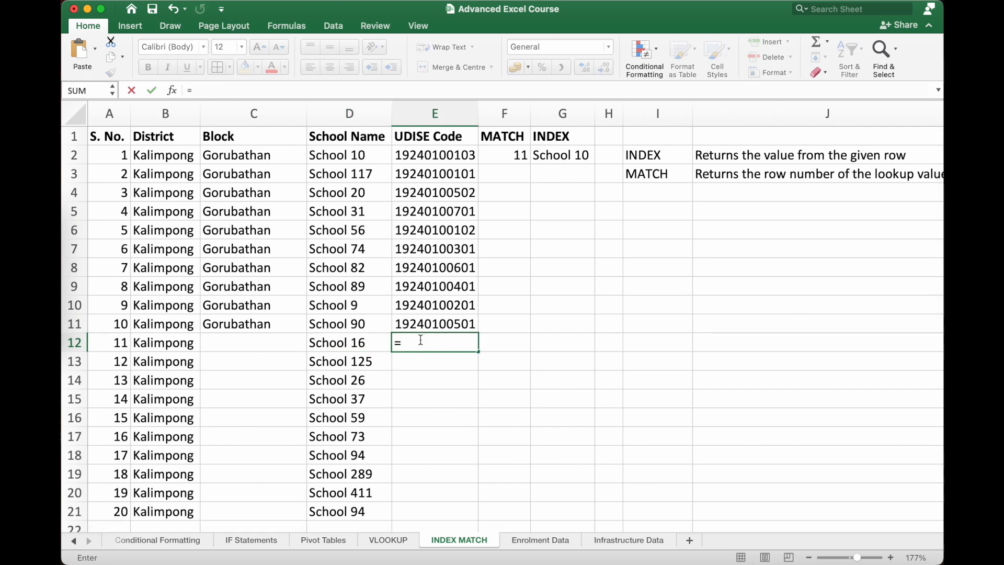
{"action": "type", "text": "INDEX("}
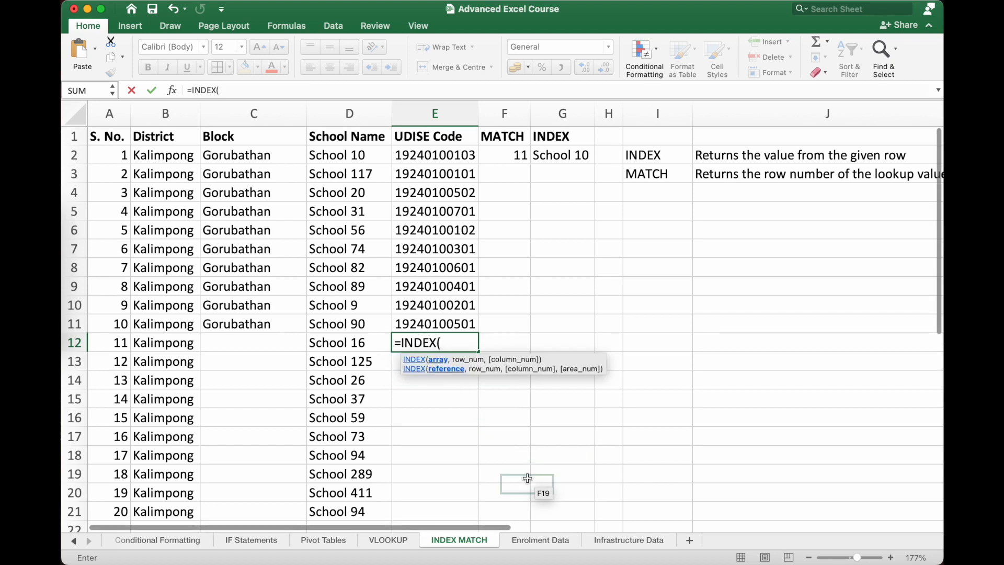
{"action": "left_click", "coordinate": [539, 537]}
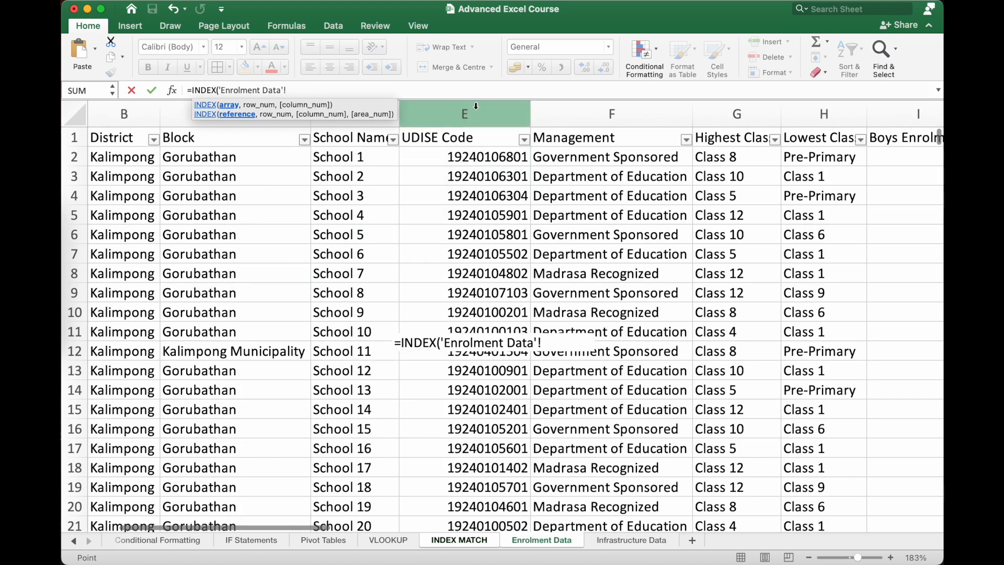
{"action": "left_click", "coordinate": [460, 114]}
- Nest MATCH as the row number of the E12 INDEX formula, with 'INDEX MATCH'!D12 as its lookup value
{"action": "type", "text": ",MAT"}
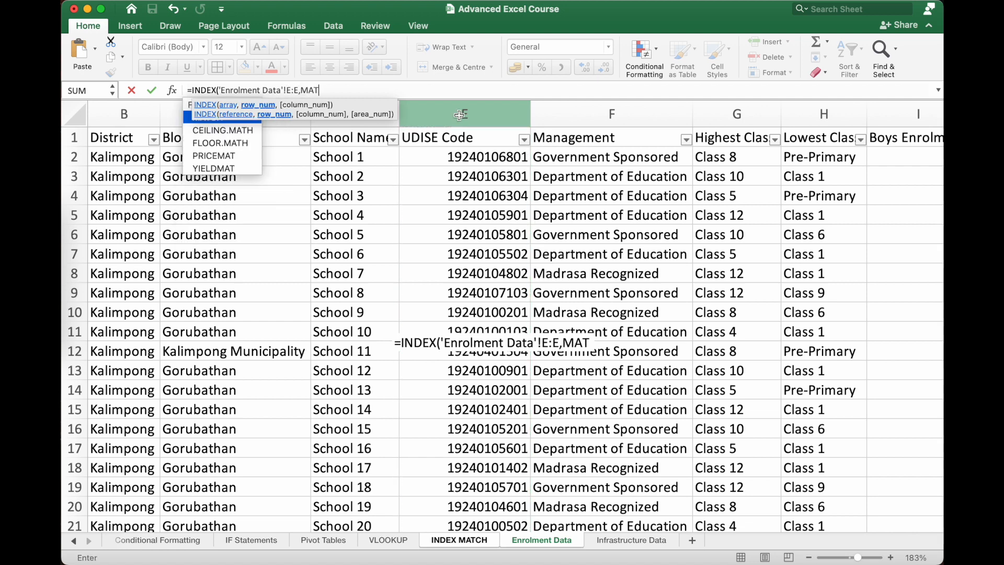
{"action": "type", "text": "CH("}
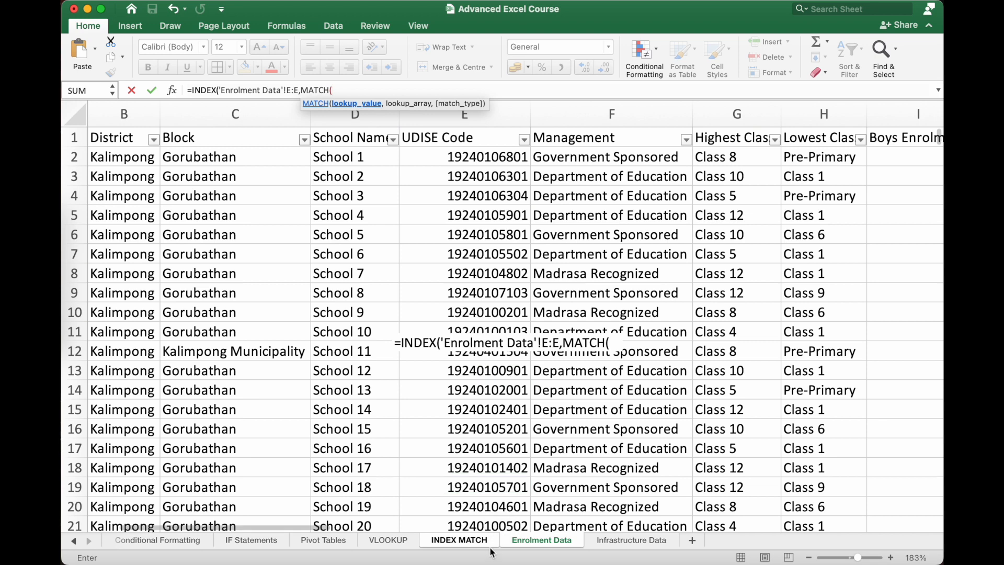
{"action": "left_click", "coordinate": [460, 540]}
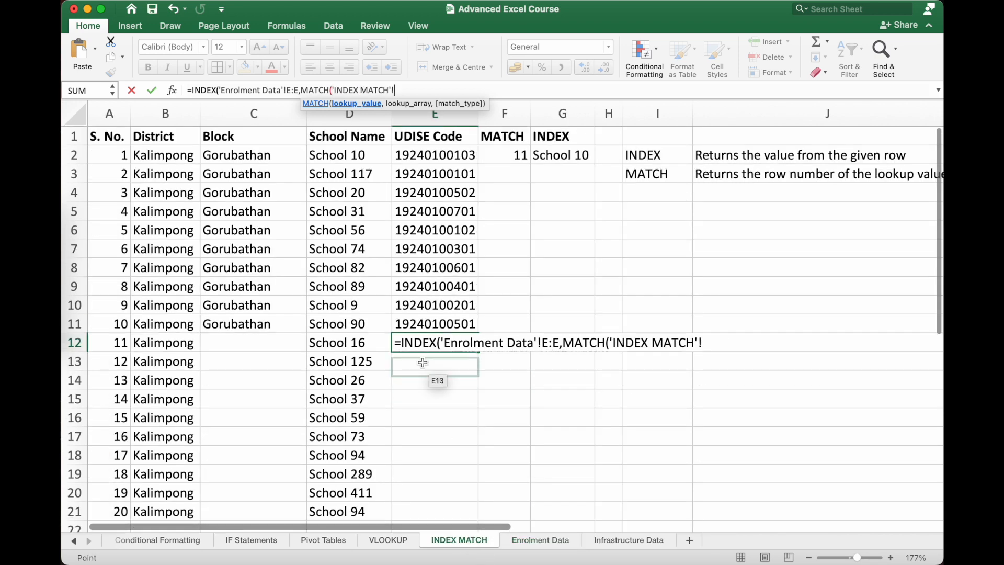
{"action": "left_click", "coordinate": [356, 342]}
{"action": "type", "text": ","}
- Set the MATCH lookup array to 'Enrolment Data'!D:D with match type 0, and enter the E12 formula
{"action": "left_click", "coordinate": [539, 541]}
{"action": "scroll", "coordinate": [431, 337], "scroll_direction": "right", "scroll_amount": 2}
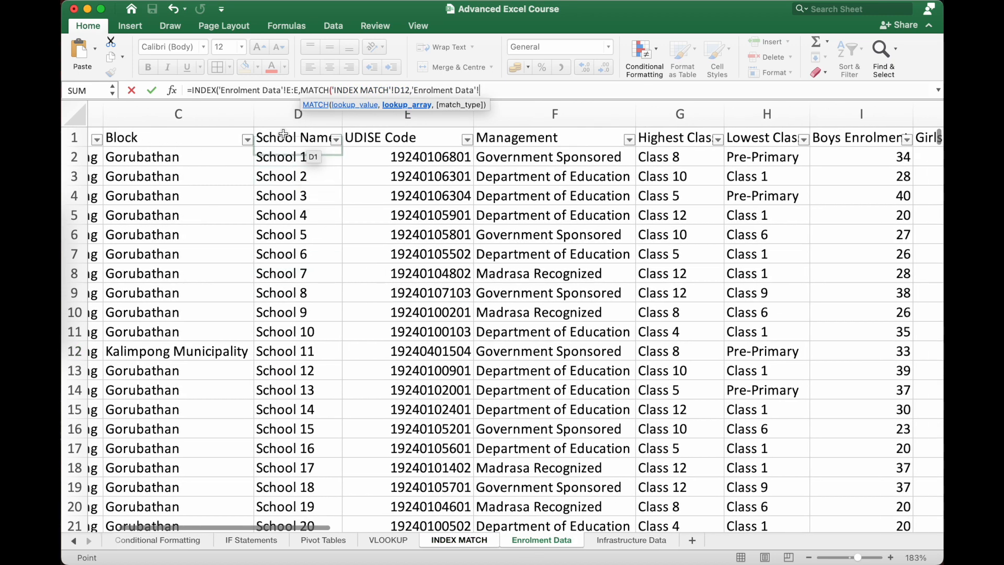
{"action": "left_click", "coordinate": [280, 116]}
{"action": "type", "text": ","}
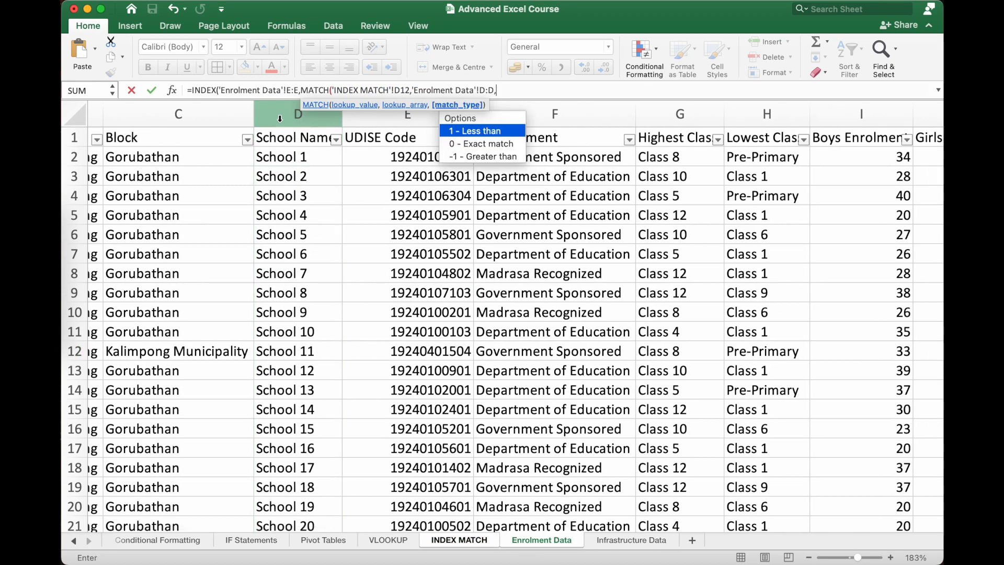
{"action": "type", "text": "0)"}
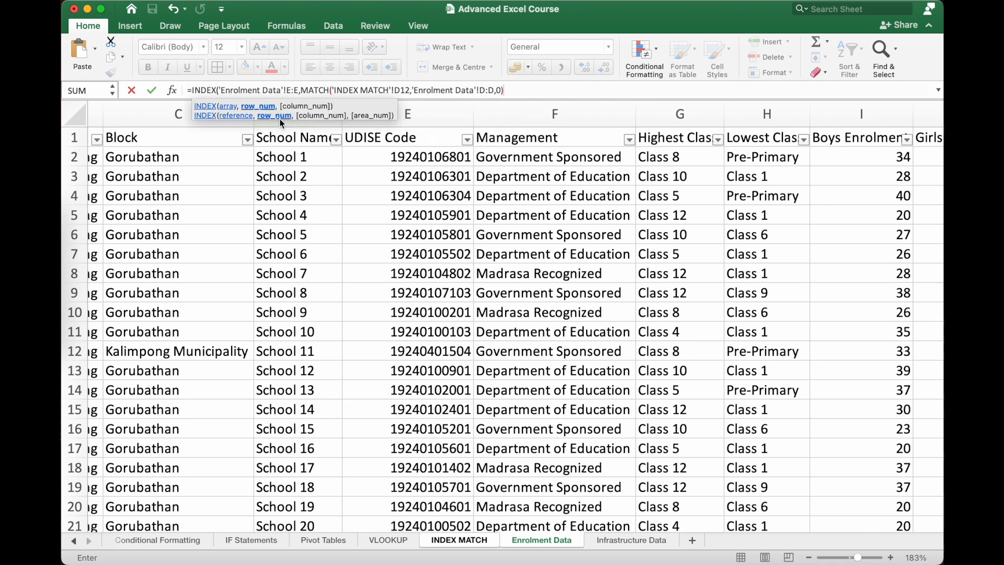
{"action": "type", "text": ")"}
{"action": "key", "text": "Return"}
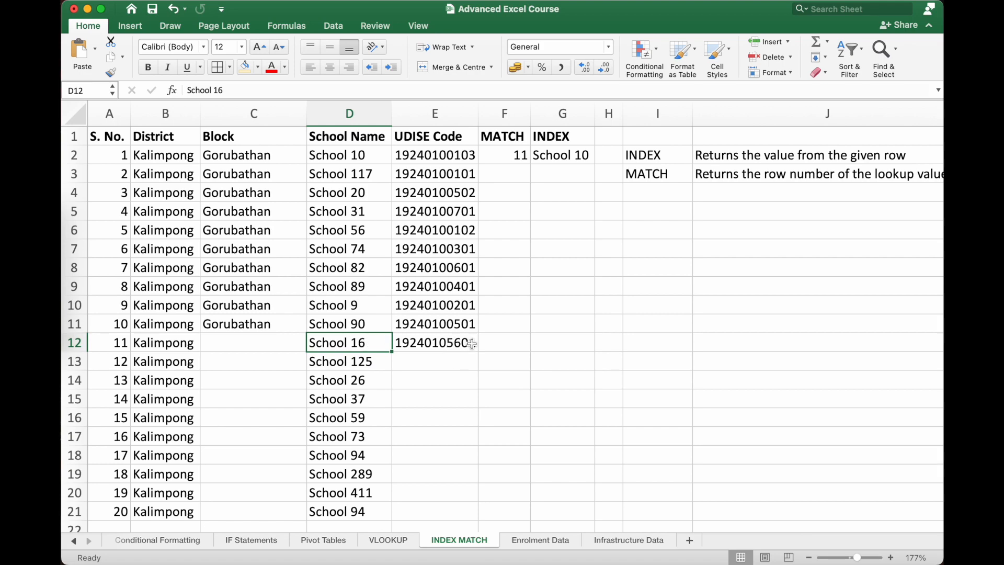
- Check the UDISE code retrieved for School 16 against its record in Enrolment Data
{"action": "left_click", "coordinate": [528, 540]}
{"action": "scroll", "coordinate": [205, 387], "scroll_direction": "down", "scroll_amount": 5}
{"action": "scroll", "coordinate": [205, 388], "scroll_direction": "left", "scroll_amount": 1}
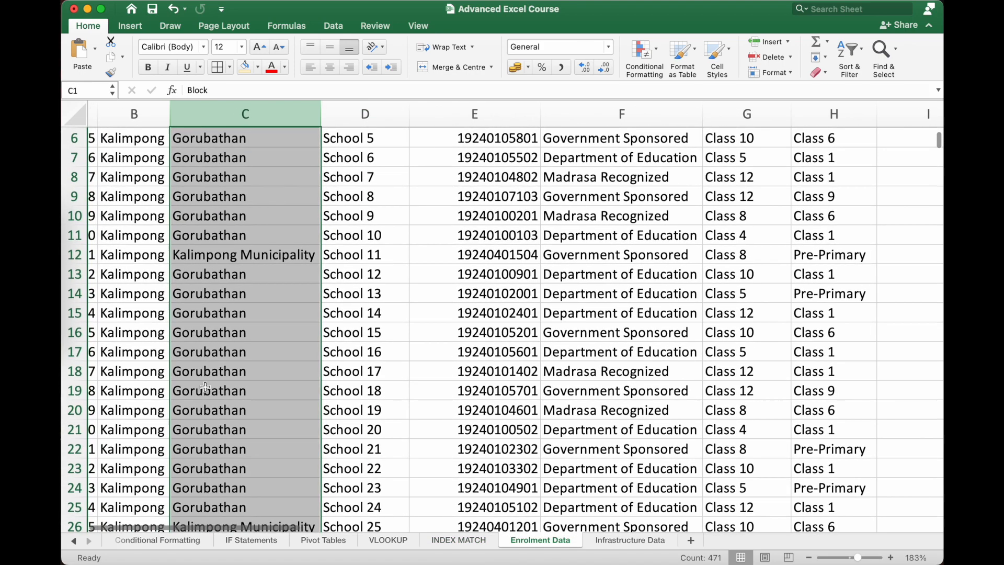
{"action": "left_click_drag", "start_coordinate": [393, 354], "coordinate": [481, 354]}
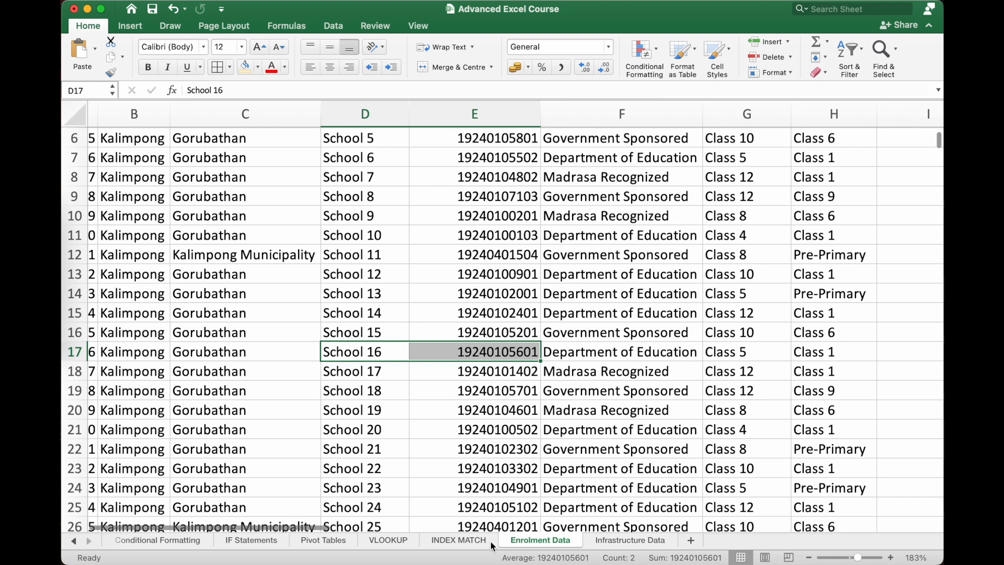
{"action": "left_click", "coordinate": [466, 541]}
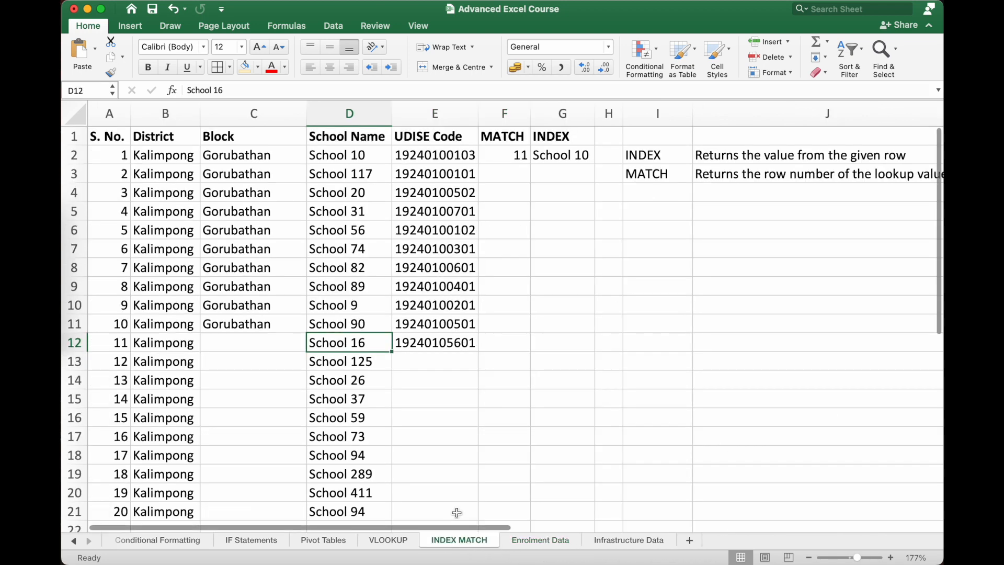
- Fill the UDISE Code formula from E12 down to E21
{"action": "left_click", "coordinate": [430, 345]}
{"action": "scroll", "coordinate": [459, 365], "scroll_direction": "down", "scroll_amount": 2}
{"action": "left_click_drag", "start_coordinate": [478, 310], "coordinate": [473, 474]}
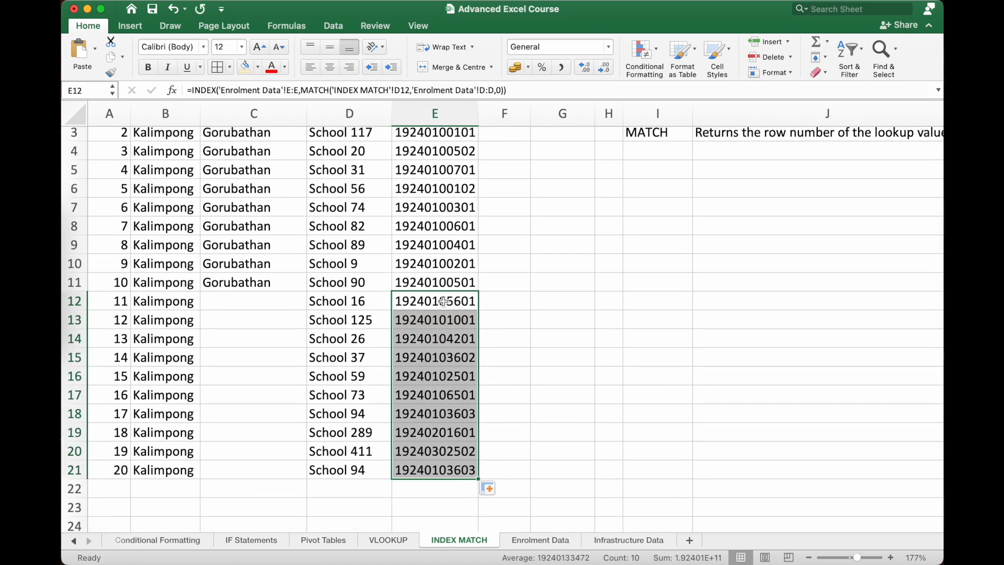
- Inspect the filled formula in E15 and review the school names in D12:D21
{"action": "left_click", "coordinate": [429, 364]}
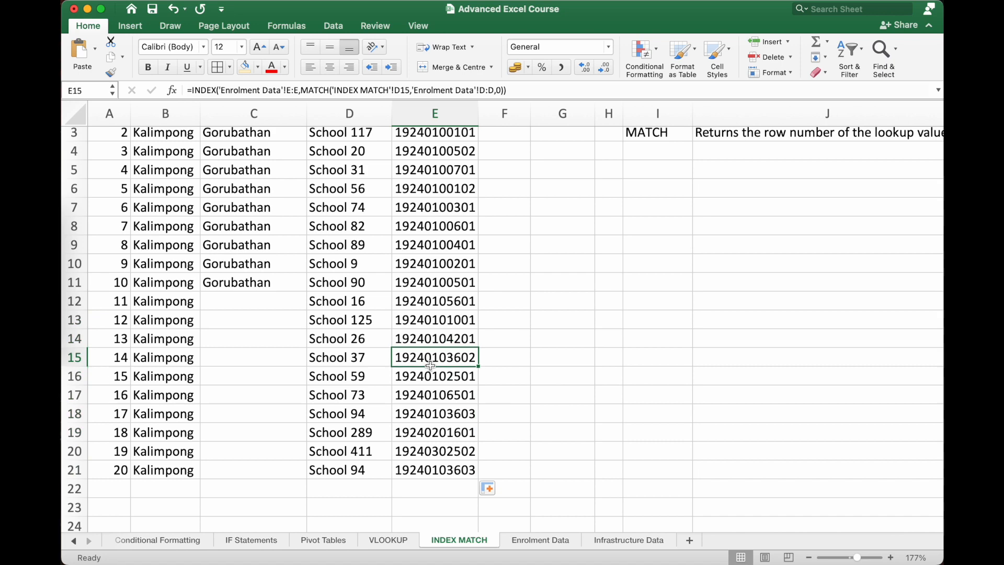
{"action": "left_click_drag", "start_coordinate": [365, 303], "coordinate": [354, 477]}
{"action": "scroll", "coordinate": [342, 328], "scroll_direction": "up", "scroll_amount": 2}
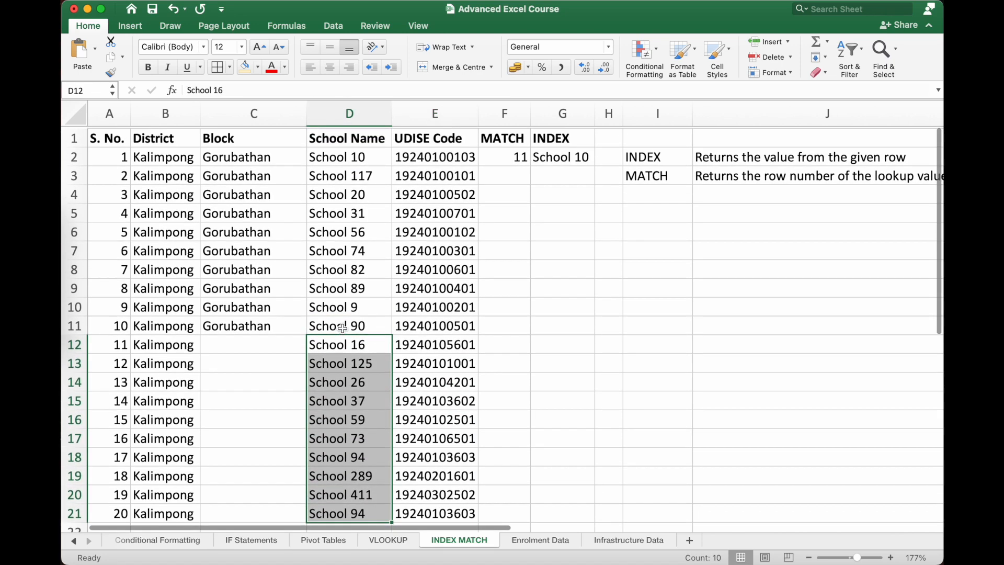
{"action": "scroll", "coordinate": [251, 350], "scroll_direction": "down", "scroll_amount": 3}
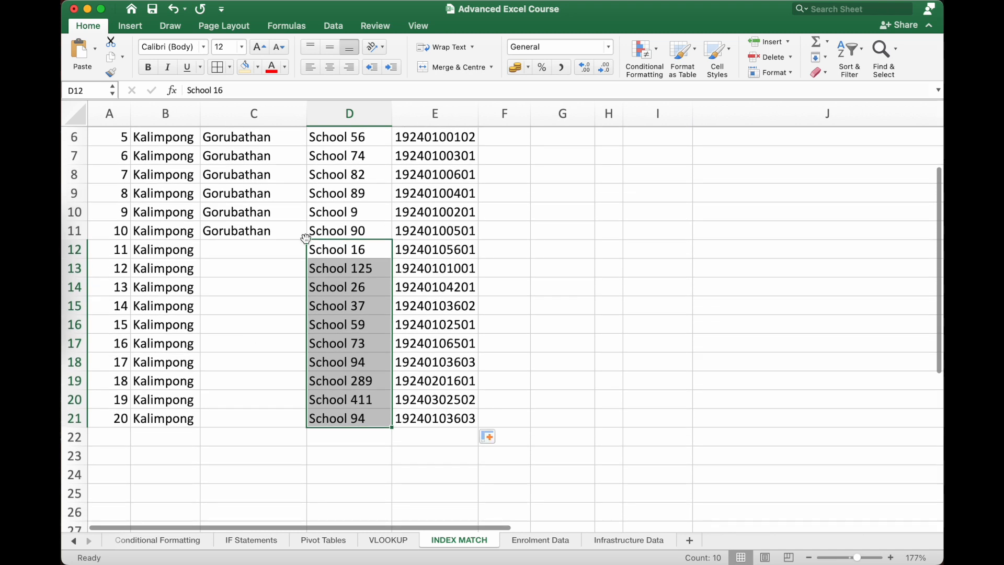
{"action": "left_click", "coordinate": [340, 253]}
- Inspect the Block formula in C11 and fill it down to C21
{"action": "left_click", "coordinate": [272, 230]}
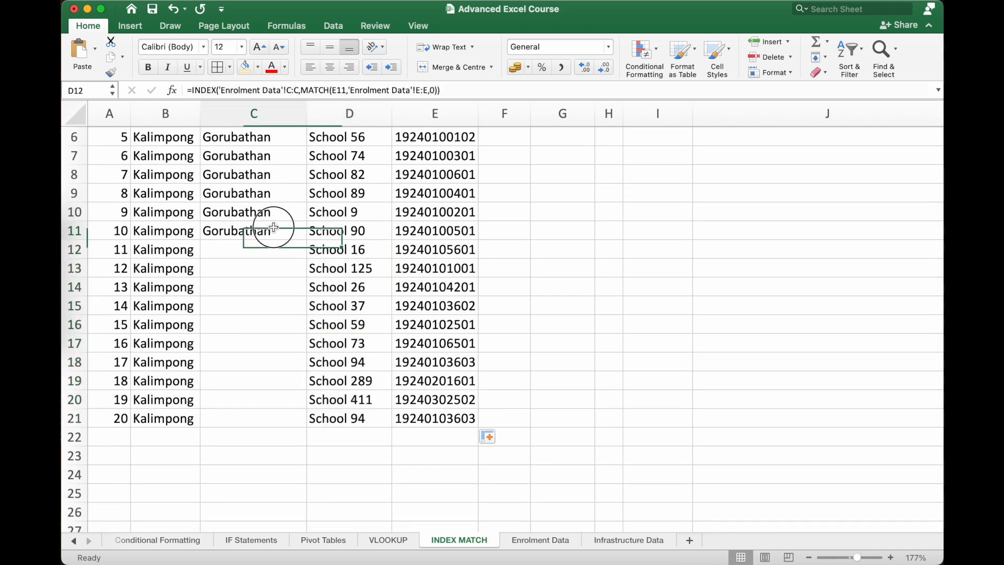
{"action": "scroll", "coordinate": [274, 227], "scroll_direction": "up", "scroll_amount": 1}
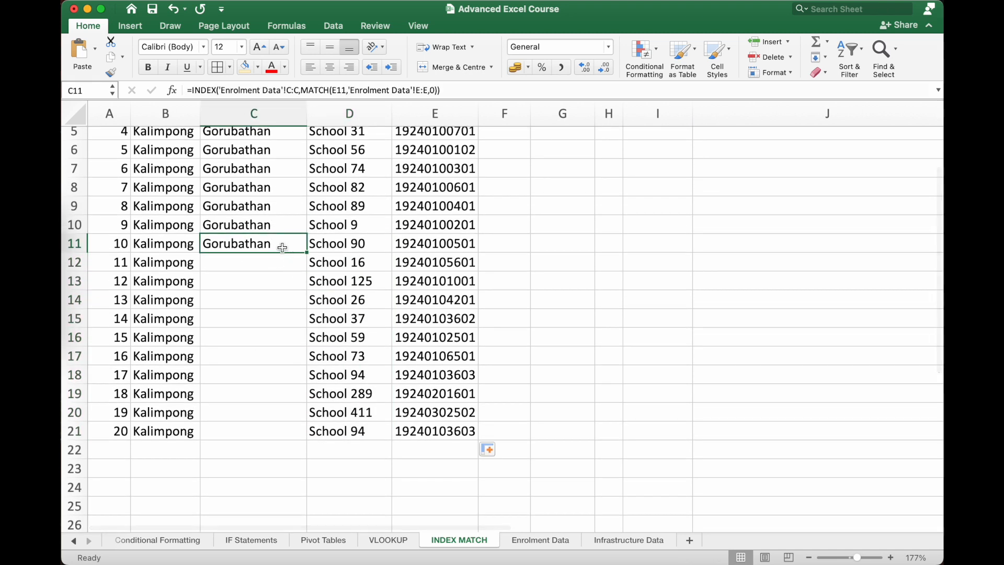
{"action": "double_click", "coordinate": [282, 245]}
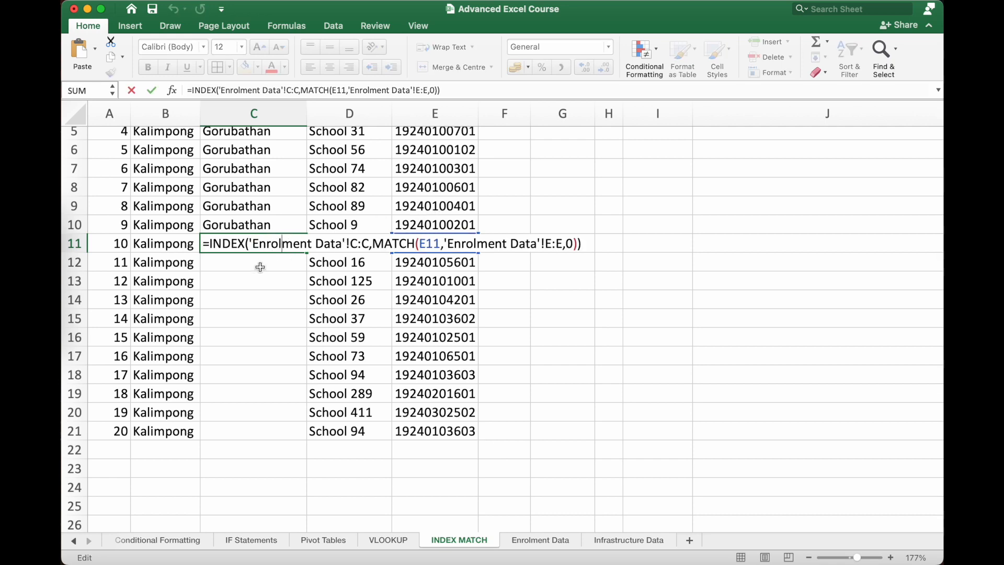
{"action": "key", "text": "Escape"}
{"action": "left_click_drag", "start_coordinate": [422, 266], "coordinate": [422, 339]}
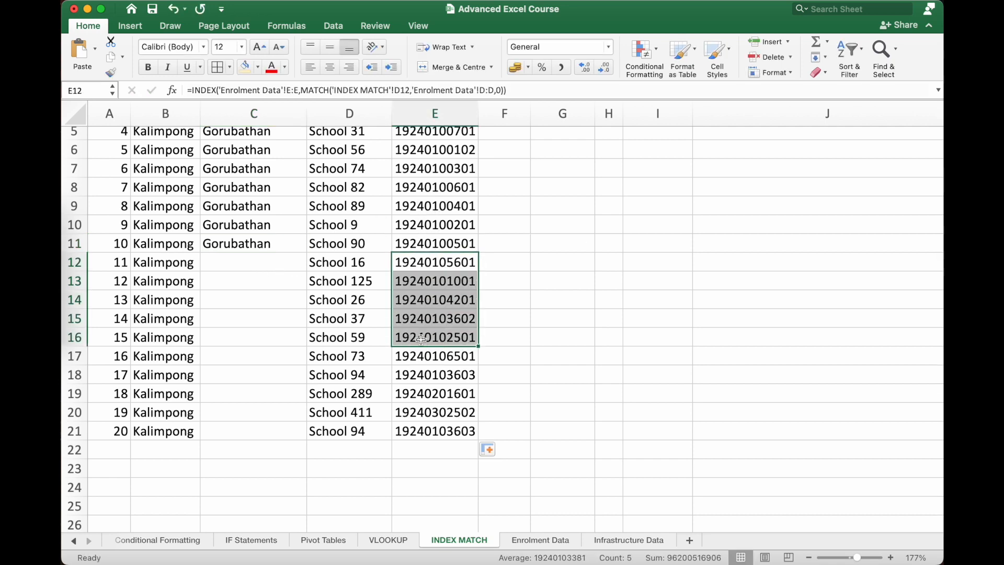
{"action": "left_click", "coordinate": [287, 246]}
{"action": "left_click_drag", "start_coordinate": [307, 253], "coordinate": [302, 437]}
- Examine the UDISE Code, Block and School Name entries in row 19 and the formulas behind them
{"action": "left_click", "coordinate": [439, 400]}
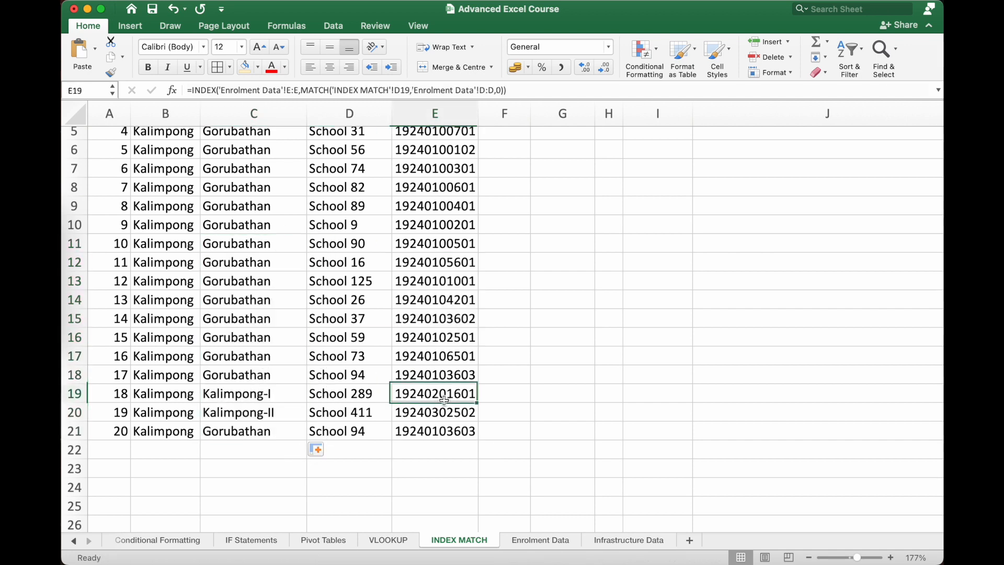
{"action": "left_click", "coordinate": [293, 396]}
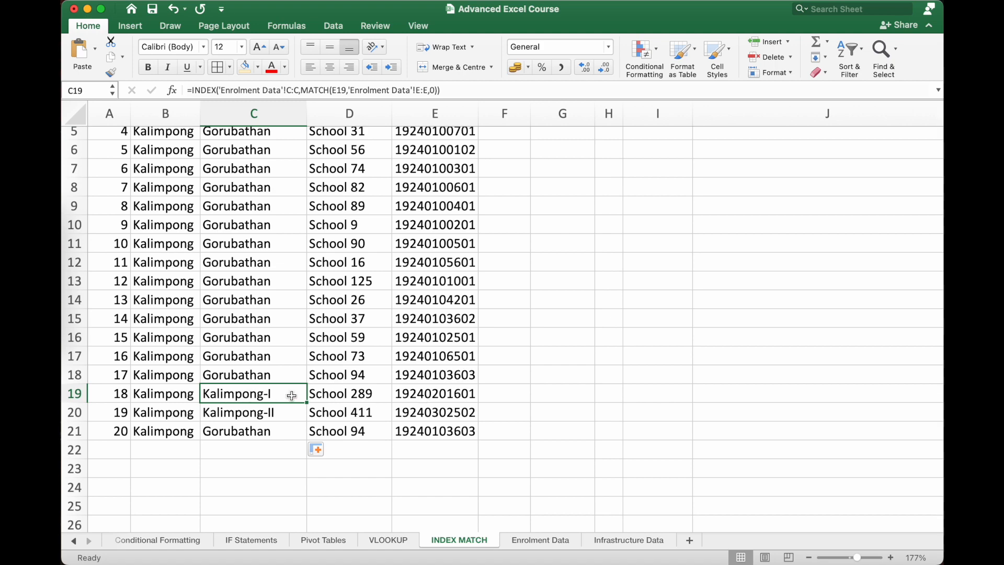
{"action": "left_click", "coordinate": [346, 394]}
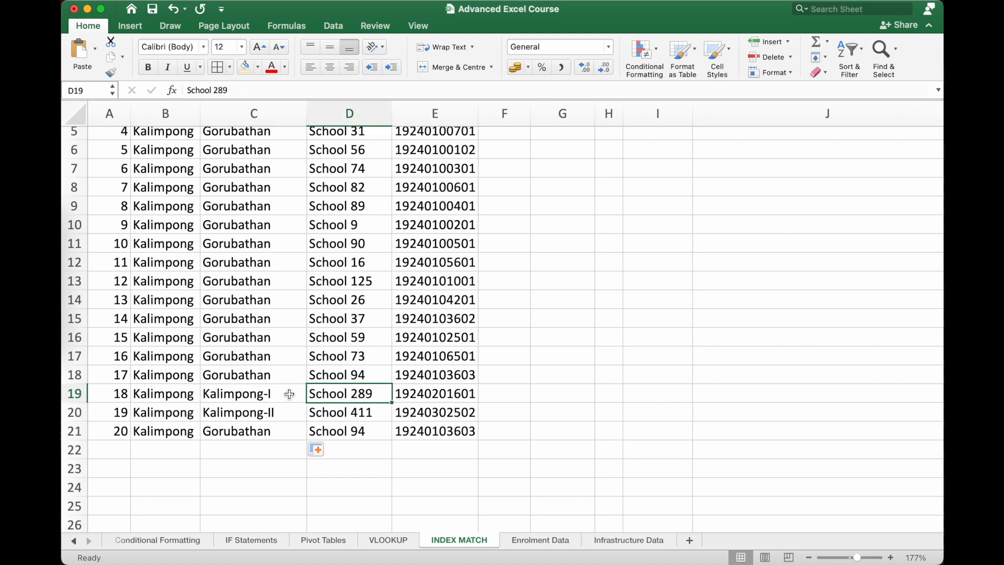
{"action": "scroll", "coordinate": [289, 394], "scroll_direction": "up", "scroll_amount": 4}
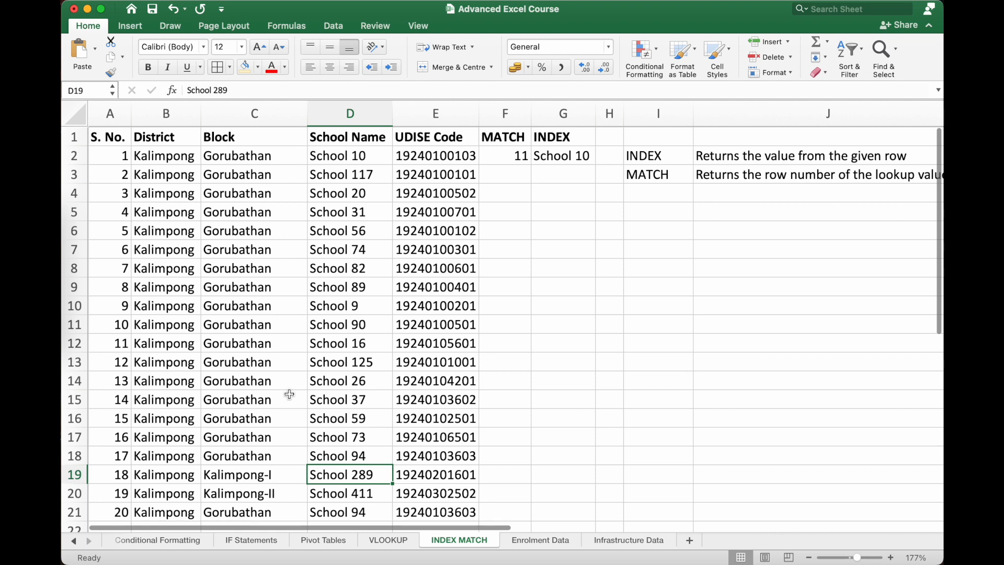
{"action": "scroll", "coordinate": [290, 394], "scroll_direction": "down", "scroll_amount": 1}
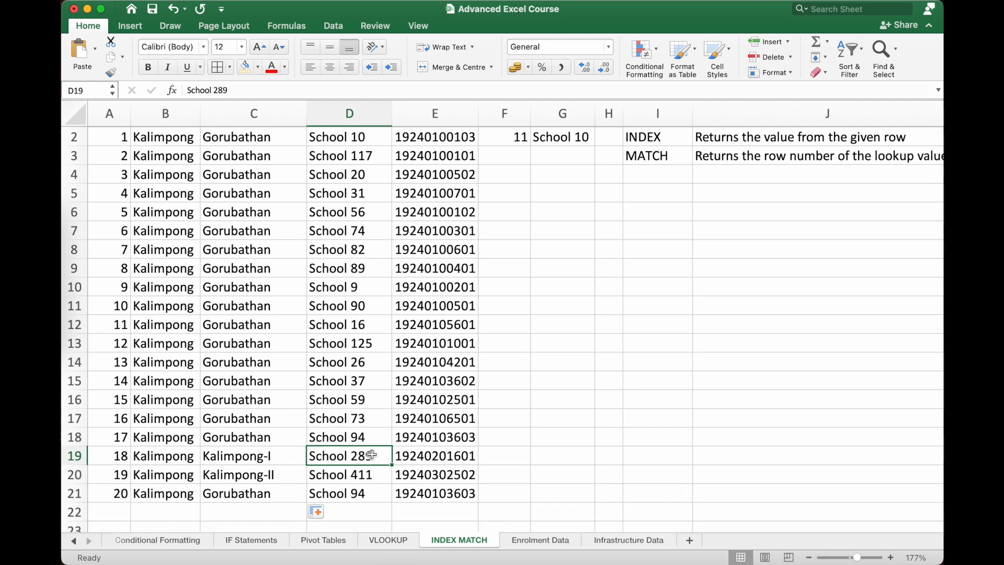
{"action": "left_click", "coordinate": [284, 459]}
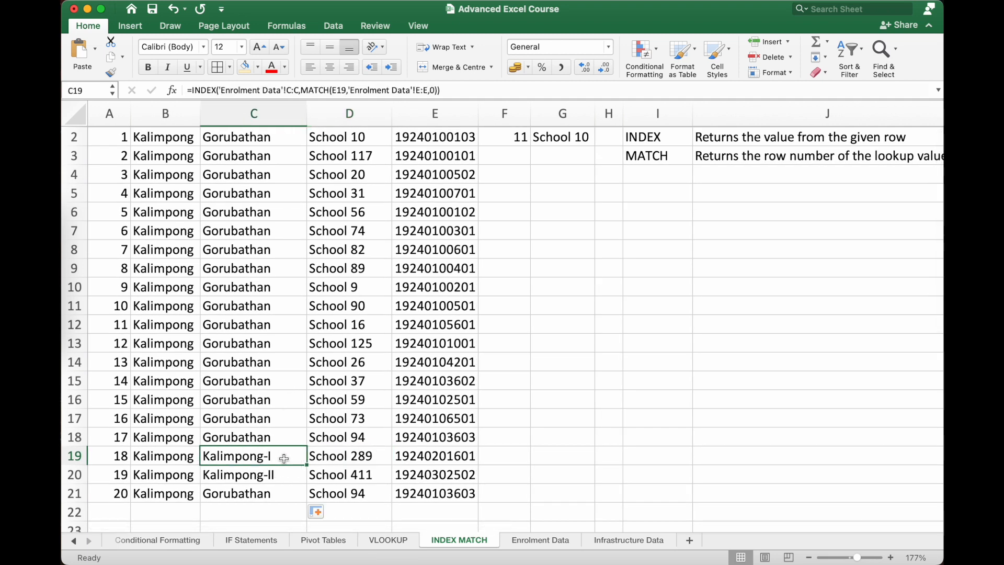
{"action": "left_click", "coordinate": [469, 460]}
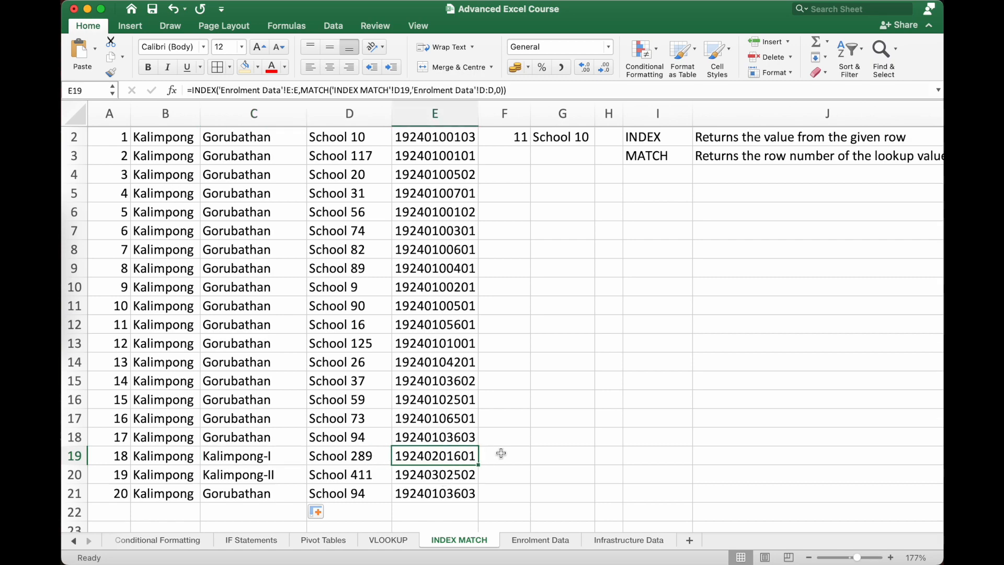
- Find School 289 in Enrolment Data and compare its block and UDISE code with row 19 of INDEX MATCH
{"action": "left_click", "coordinate": [542, 540]}
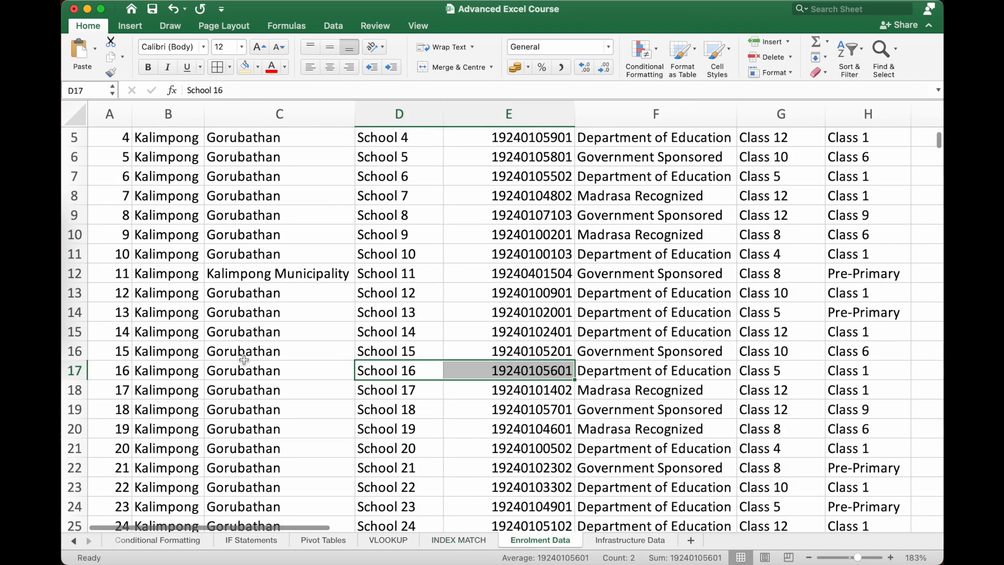
{"action": "scroll", "coordinate": [244, 364], "scroll_direction": "down", "scroll_amount": 20}
{"action": "scroll", "coordinate": [244, 363], "scroll_direction": "down", "scroll_amount": 20}
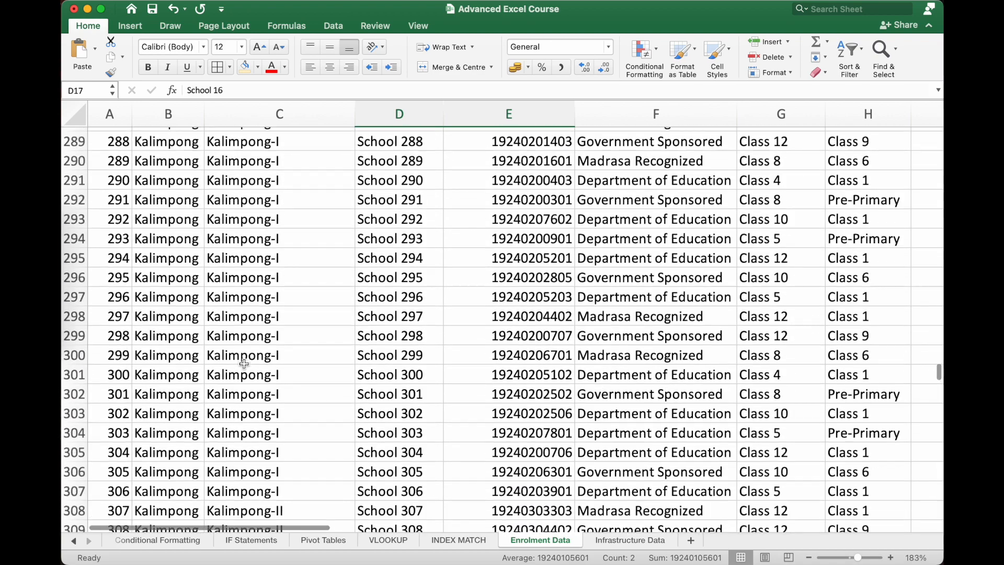
{"action": "scroll", "coordinate": [243, 364], "scroll_direction": "up", "scroll_amount": 9}
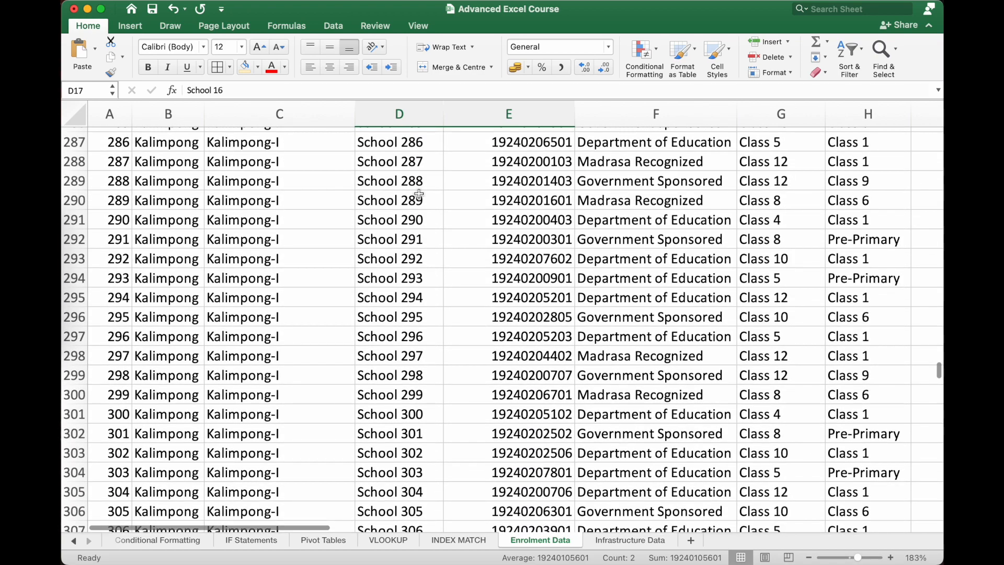
{"action": "left_click", "coordinate": [406, 200]}
{"action": "left_click_drag", "start_coordinate": [316, 199], "coordinate": [491, 195]}
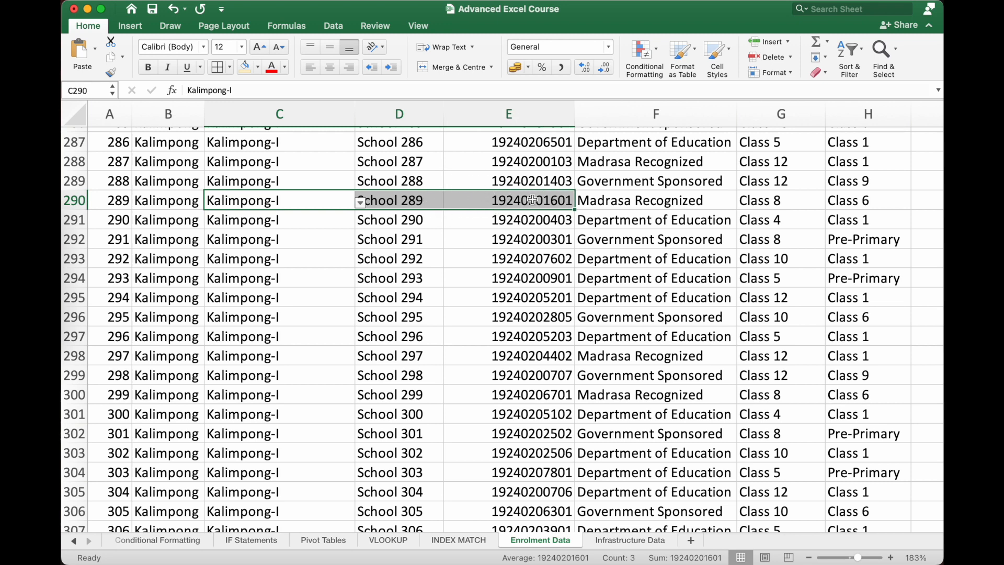
{"action": "left_click", "coordinate": [459, 540]}
{"action": "scroll", "coordinate": [380, 404], "scroll_direction": "down", "scroll_amount": 1}
{"action": "scroll", "coordinate": [380, 404], "scroll_direction": "down", "scroll_amount": 2}
{"action": "left_click", "coordinate": [293, 417]}
{"action": "scroll", "coordinate": [292, 416], "scroll_direction": "up", "scroll_amount": 3}
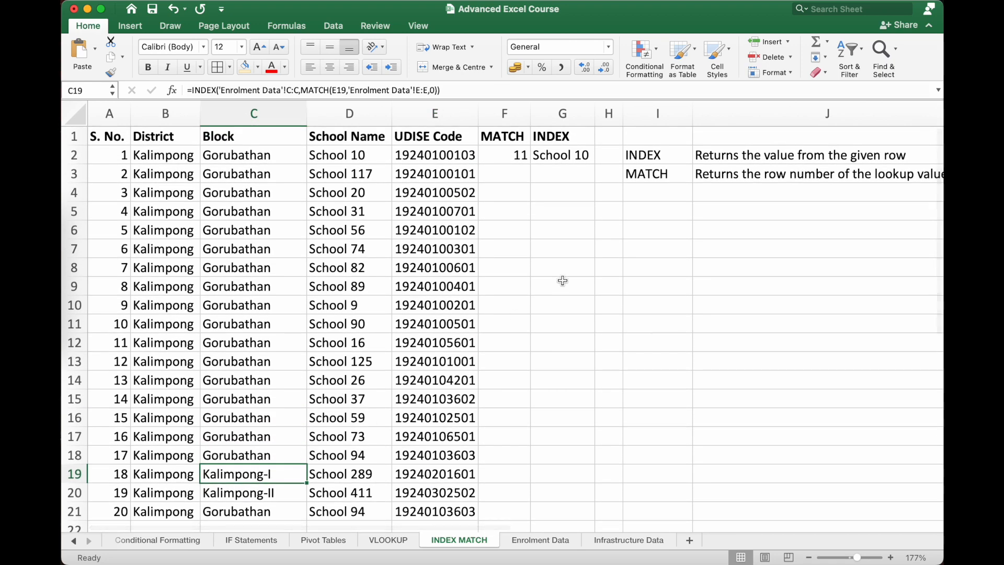
- Review the INDEX and MATCH definitions in I2:J3
{"action": "scroll", "coordinate": [562, 281], "scroll_direction": "right", "scroll_amount": 3}
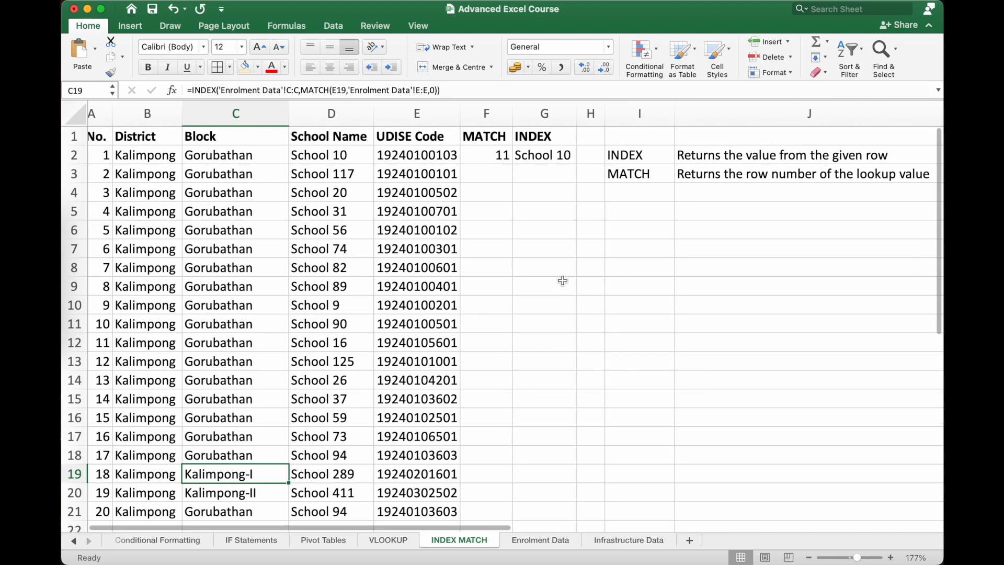
{"action": "scroll", "coordinate": [563, 281], "scroll_direction": "up", "scroll_amount": 5}
{"action": "scroll", "coordinate": [563, 280], "scroll_direction": "up", "scroll_amount": 4}
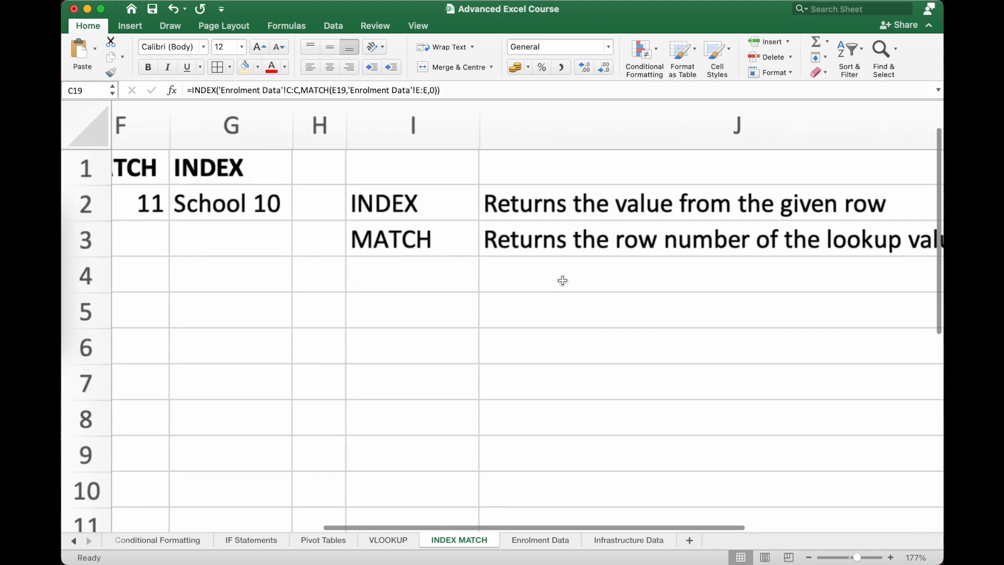
{"action": "scroll", "coordinate": [563, 281], "scroll_direction": "right", "scroll_amount": 3}
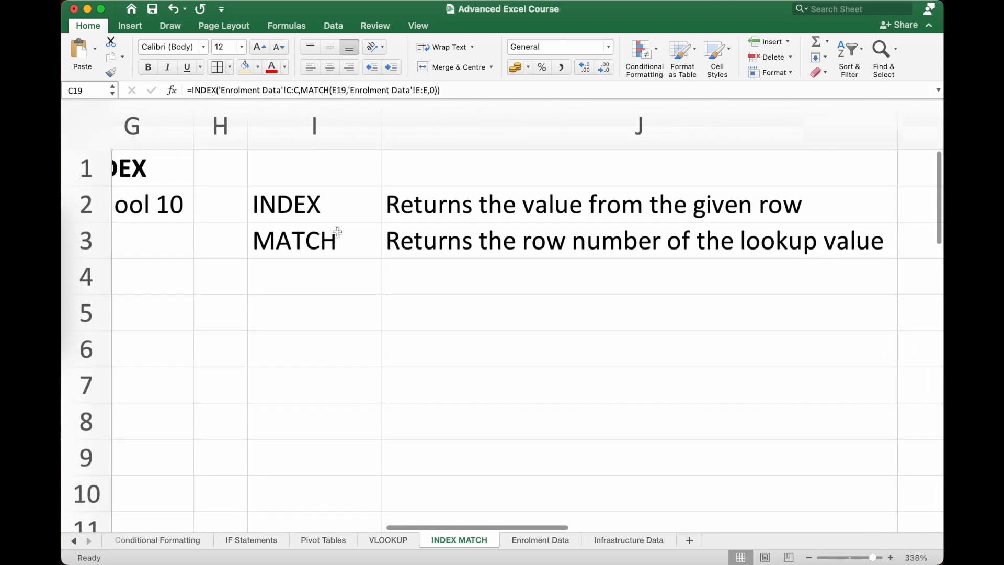
{"action": "left_click", "coordinate": [343, 216]}
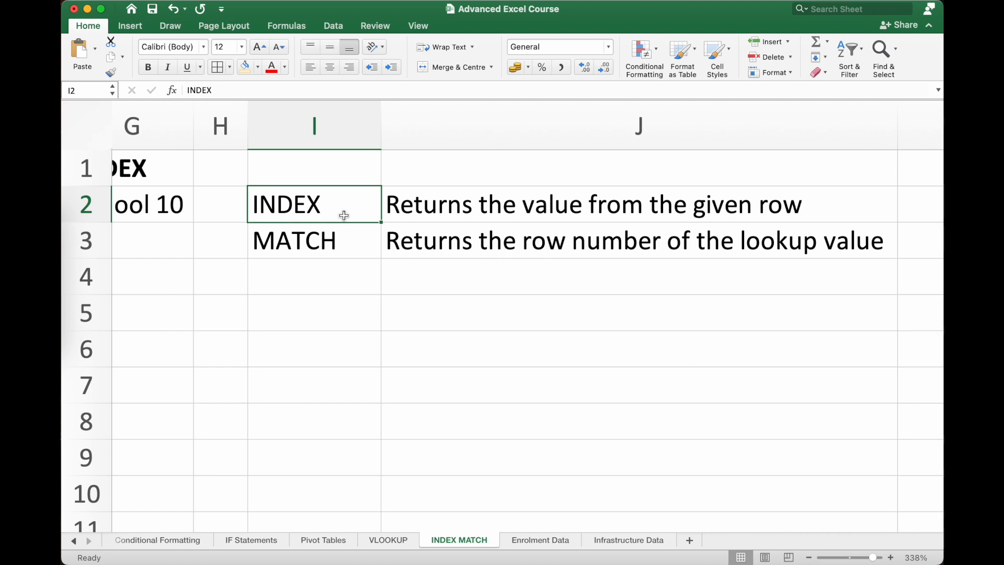
{"action": "left_click", "coordinate": [701, 215]}
{"action": "left_click", "coordinate": [322, 238]}
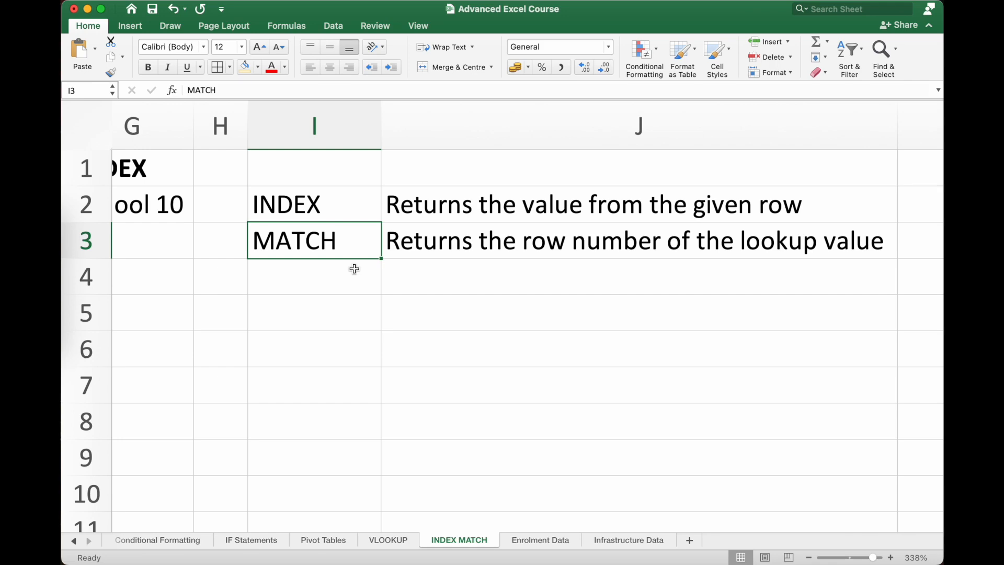
- View the whole INDEX MATCH table, then bring up the VLOOKUP sheet for comparison
{"action": "scroll", "coordinate": [354, 270], "scroll_direction": "down", "scroll_amount": 6}
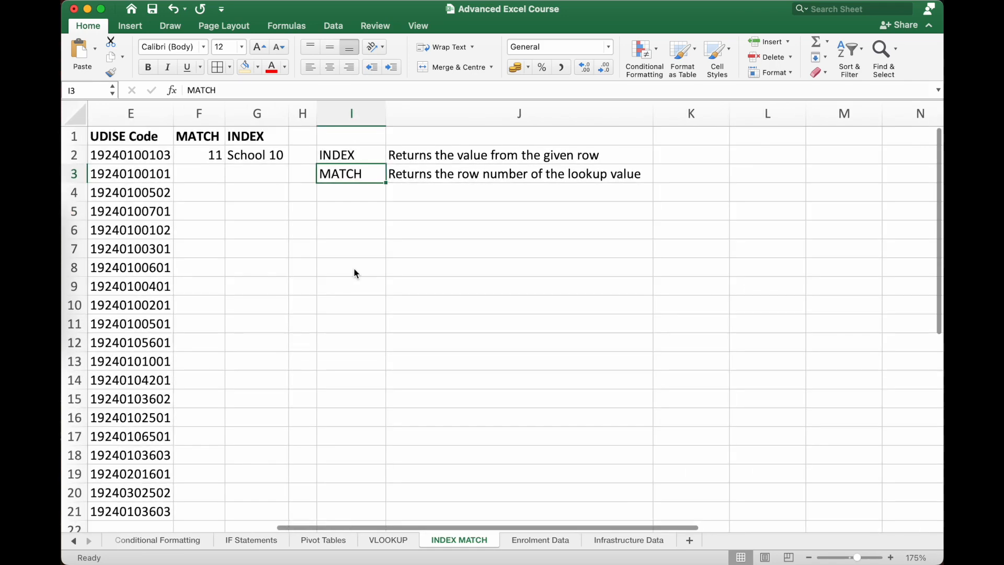
{"action": "scroll", "coordinate": [355, 272], "scroll_direction": "down", "scroll_amount": 4}
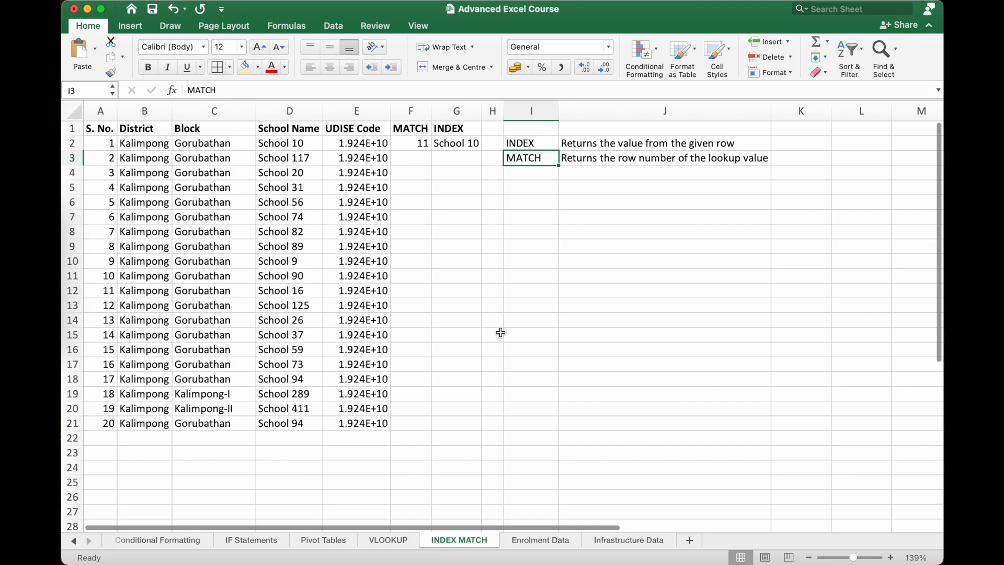
{"action": "left_click", "coordinate": [391, 537]}
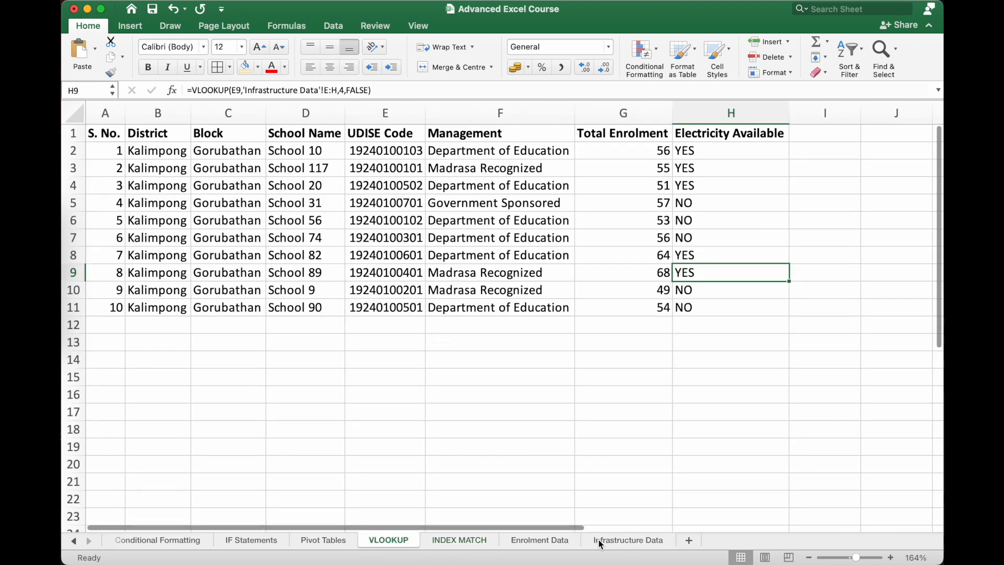
- In Enrolment Data, highlight the School 1 record from School Name across to Boys Enrolment, D2:I2
{"action": "left_click", "coordinate": [538, 547]}
{"action": "left_click", "coordinate": [476, 248]}
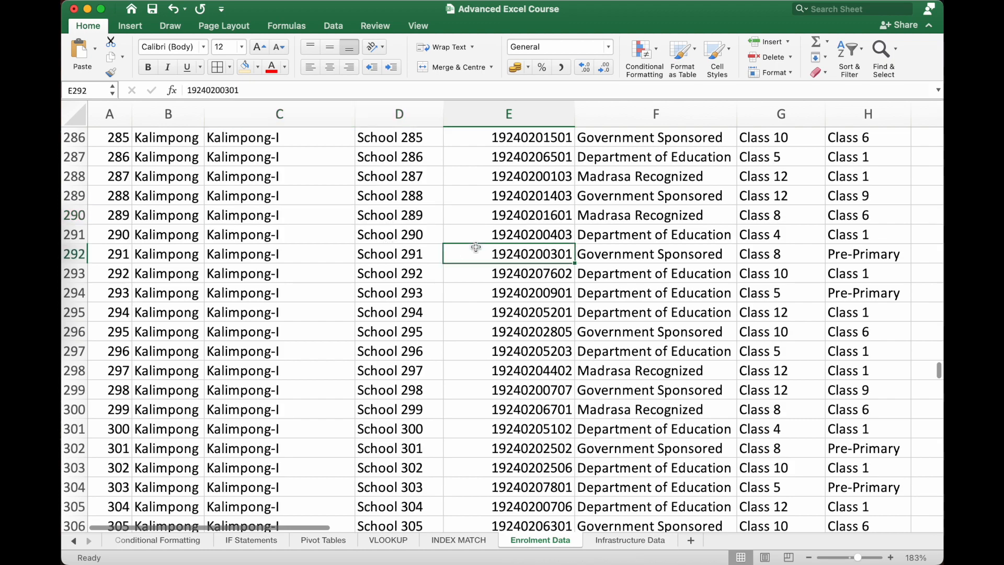
{"action": "scroll", "coordinate": [475, 246], "scroll_direction": "up", "scroll_amount": 10}
{"action": "scroll", "coordinate": [476, 245], "scroll_direction": "up", "scroll_amount": 20}
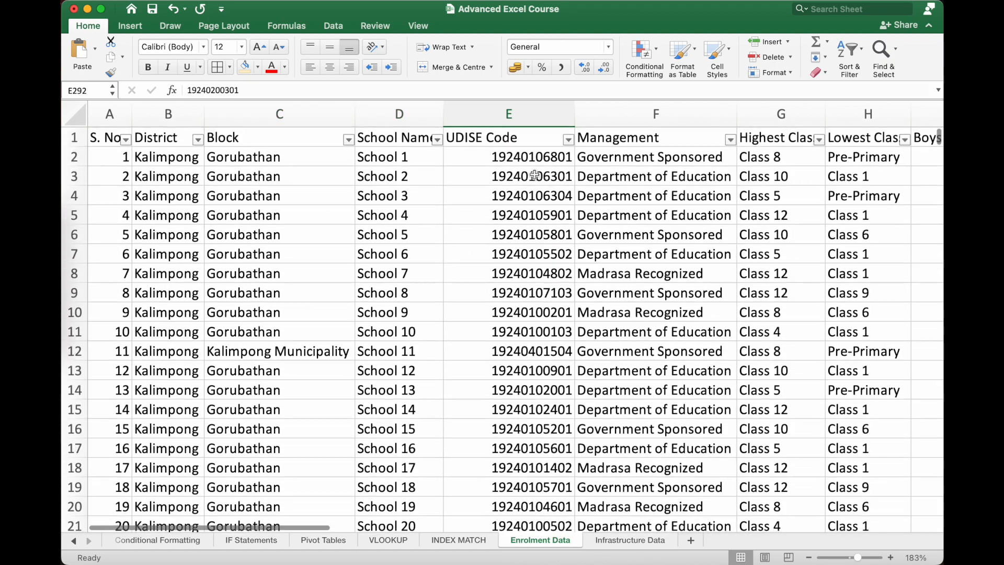
{"action": "scroll", "coordinate": [697, 159], "scroll_direction": "right", "scroll_amount": 3}
{"action": "left_click", "coordinate": [313, 155]}
{"action": "left_click_drag", "start_coordinate": [380, 155], "coordinate": [293, 195]}
{"action": "left_click", "coordinate": [320, 153]}
{"action": "left_click", "coordinate": [849, 170]}
{"action": "left_click_drag", "start_coordinate": [315, 154], "coordinate": [896, 158]}
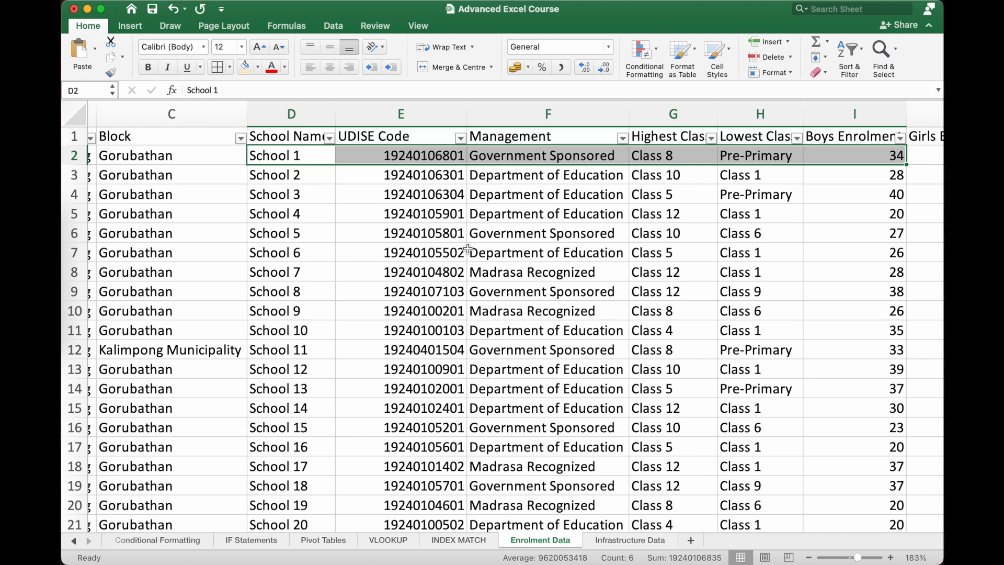
- Widen the UDISE Code column on the INDEX MATCH sheet so the codes display in full
{"action": "left_click", "coordinate": [455, 539]}
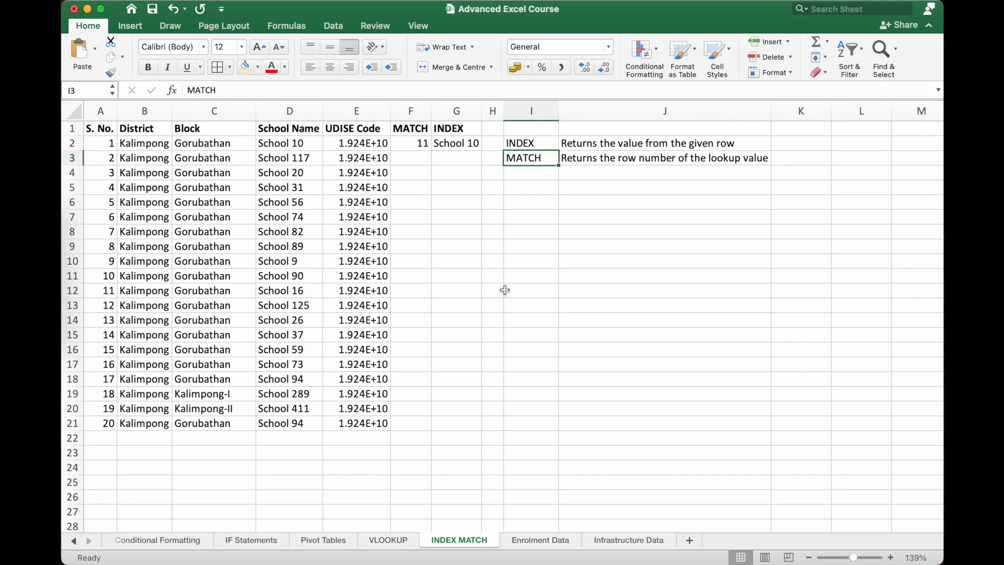
{"action": "left_click_drag", "start_coordinate": [391, 111], "coordinate": [416, 110]}
{"action": "left_click", "coordinate": [433, 228]}
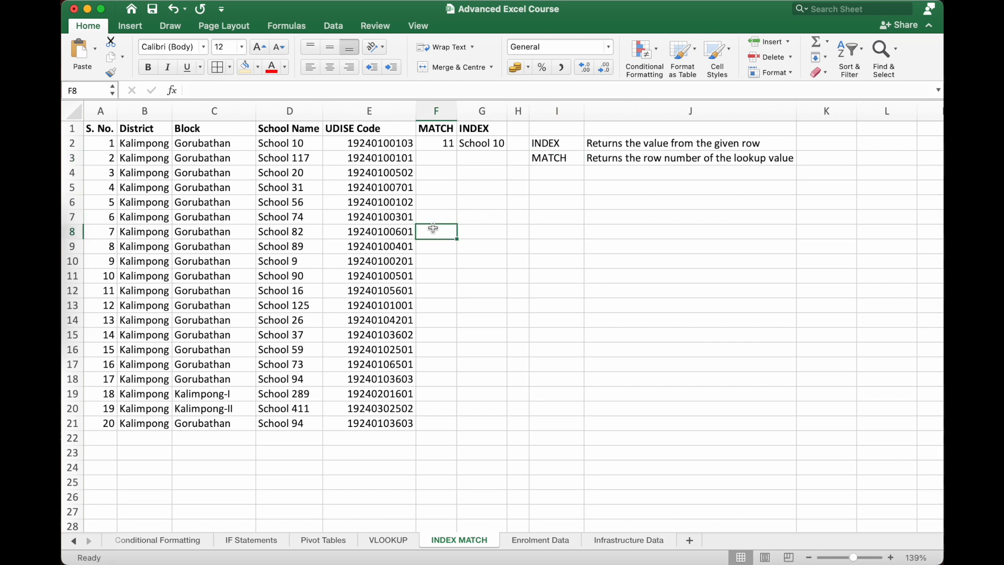